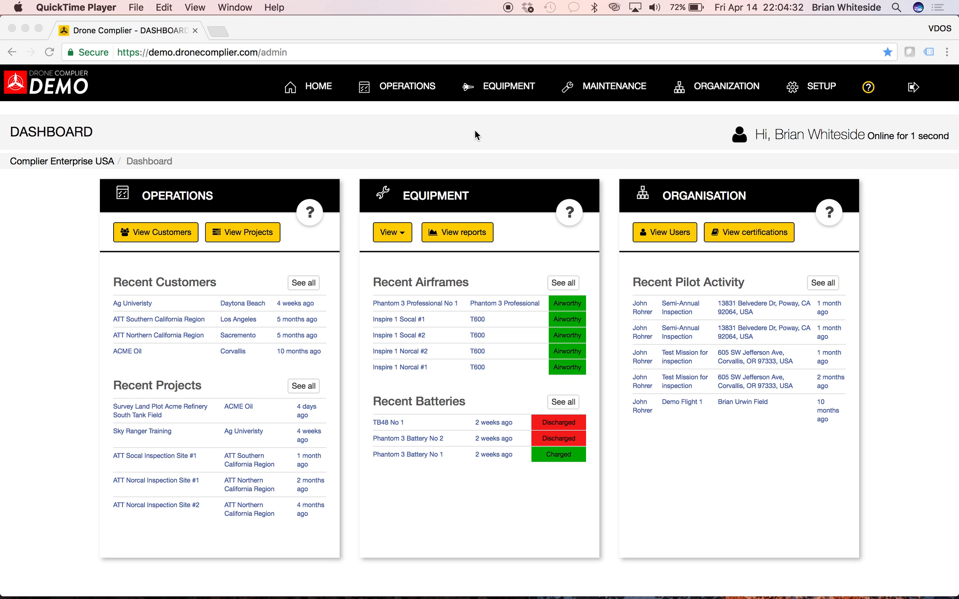
{"action": "left_click", "coordinate": [800, 90]}
{"action": "left_click", "coordinate": [829, 86]}
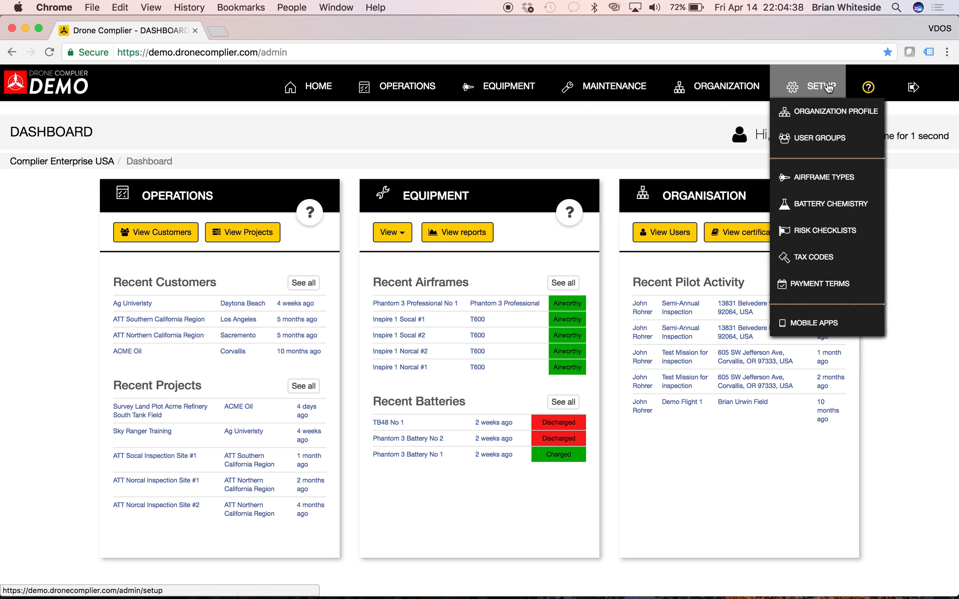
{"action": "left_click", "coordinate": [724, 88]}
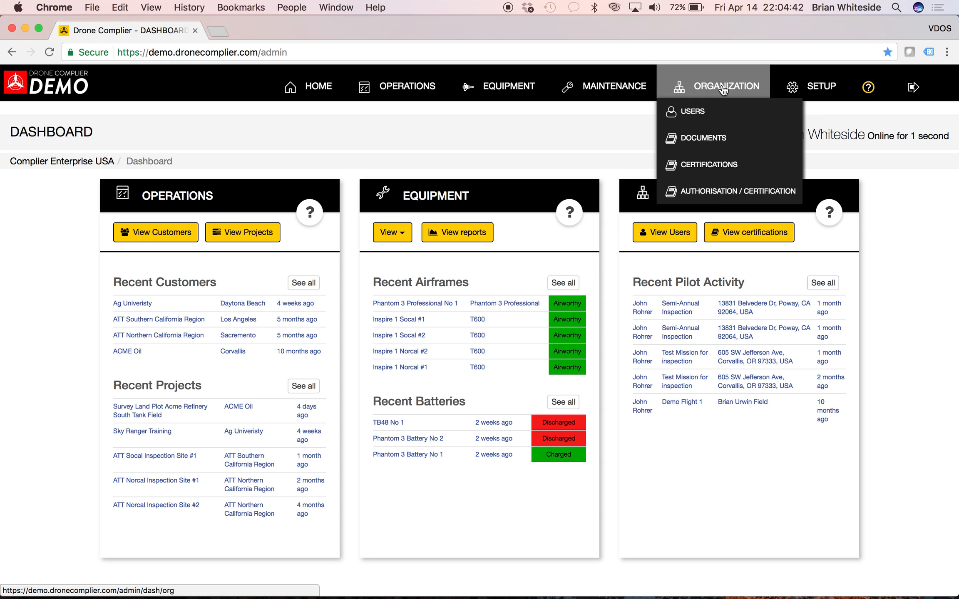
{"action": "left_click", "coordinate": [615, 95]}
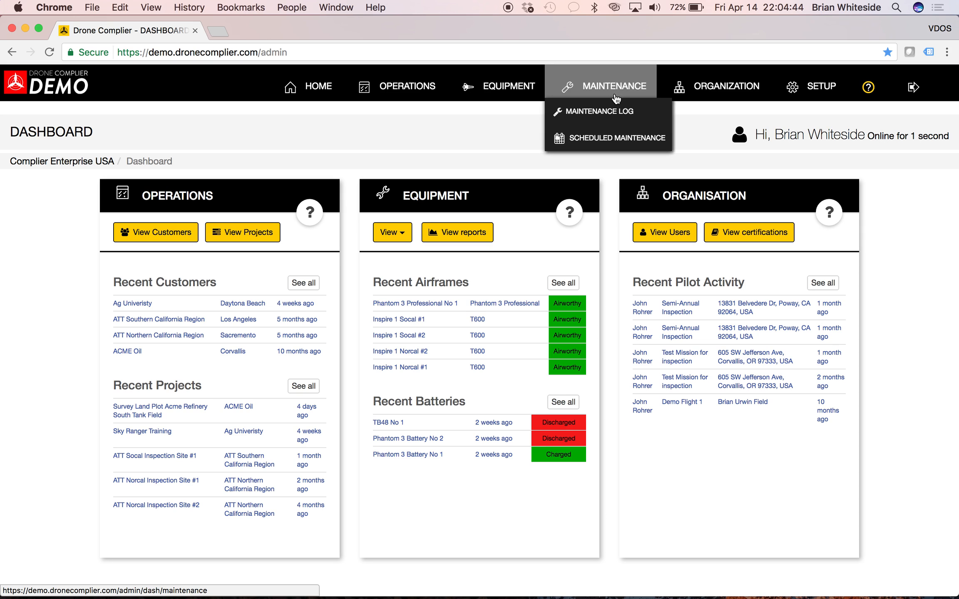
{"action": "left_click", "coordinate": [506, 86]}
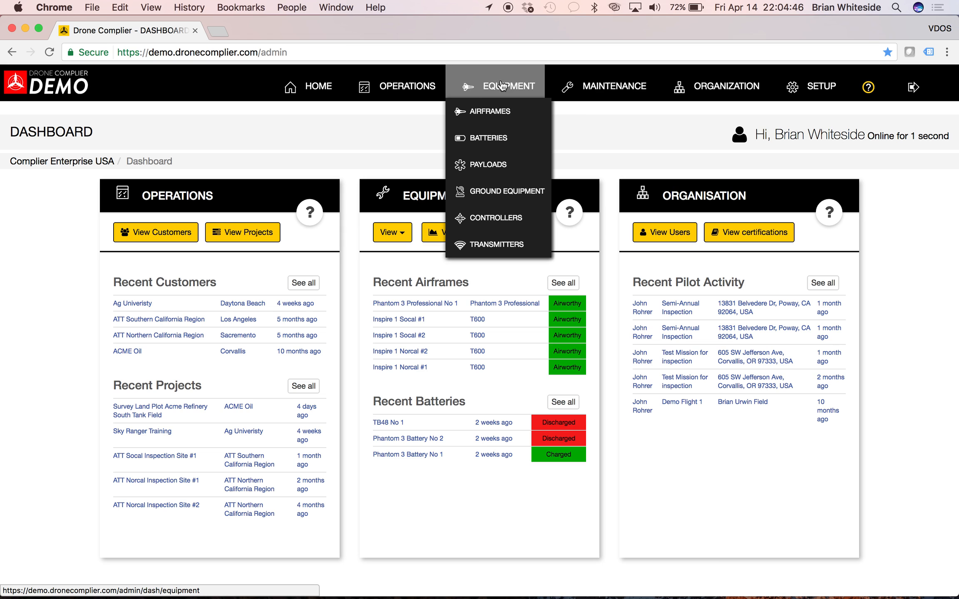
{"action": "left_click", "coordinate": [393, 79]}
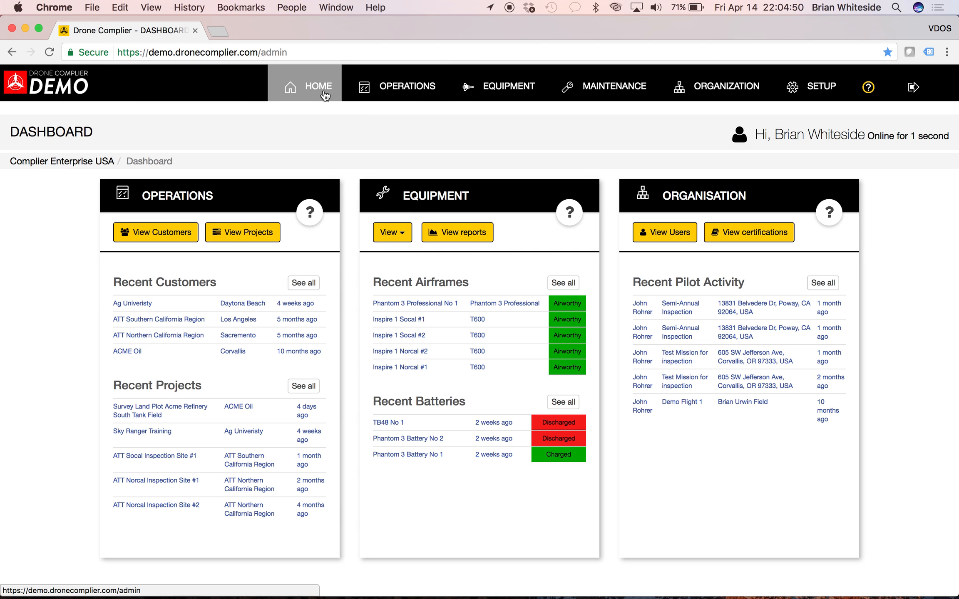
{"action": "mouse_move", "coordinate": [404, 89]}
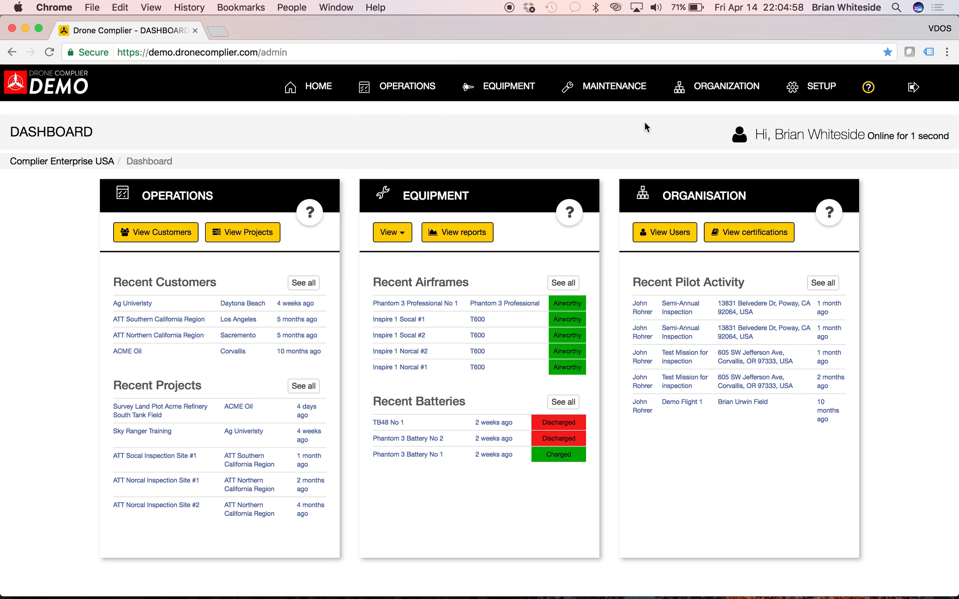
Step: Open the organisation profile for editing from the Setup dashboard
{"action": "mouse_move", "coordinate": [808, 93]}
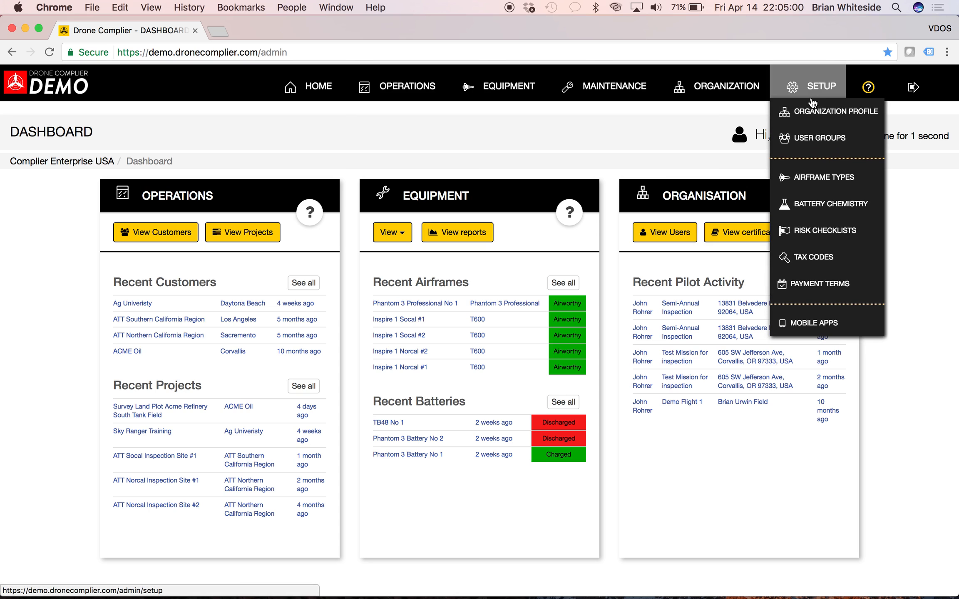
{"action": "left_click", "coordinate": [808, 94]}
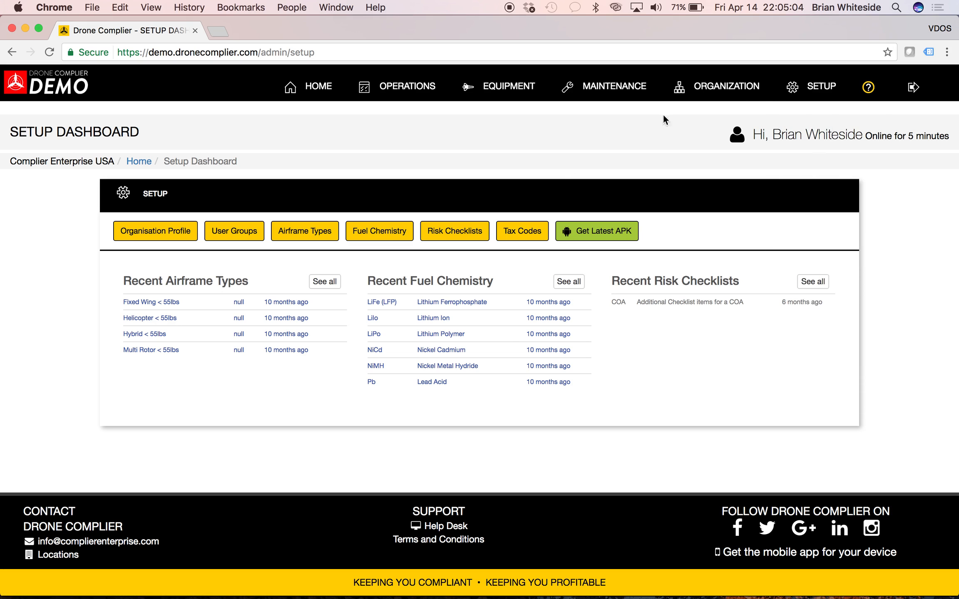
{"action": "mouse_move", "coordinate": [807, 99]}
{"action": "left_click", "coordinate": [169, 232]}
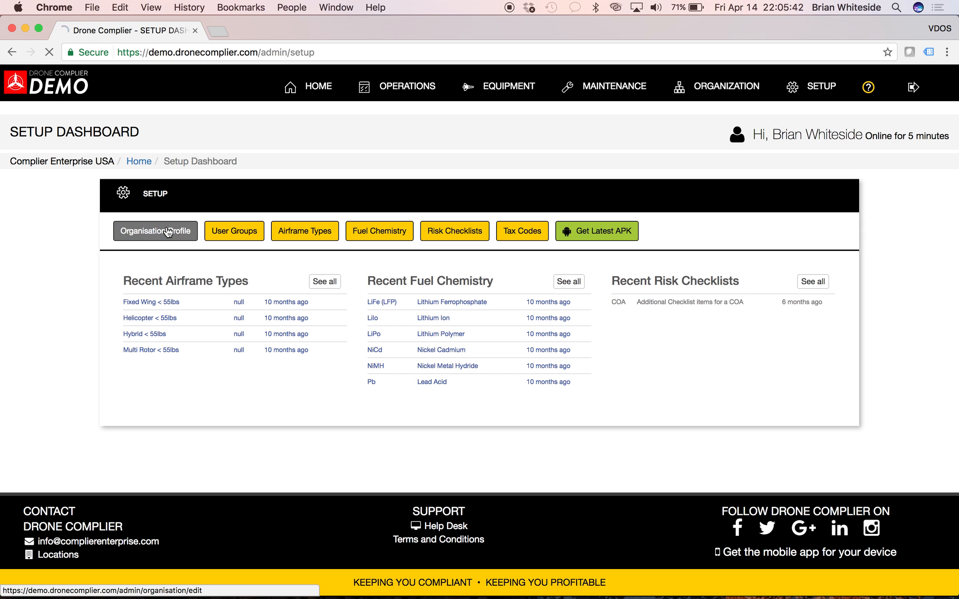
{"action": "scroll", "coordinate": [160, 357], "scroll_direction": "down", "scroll_amount": 4}
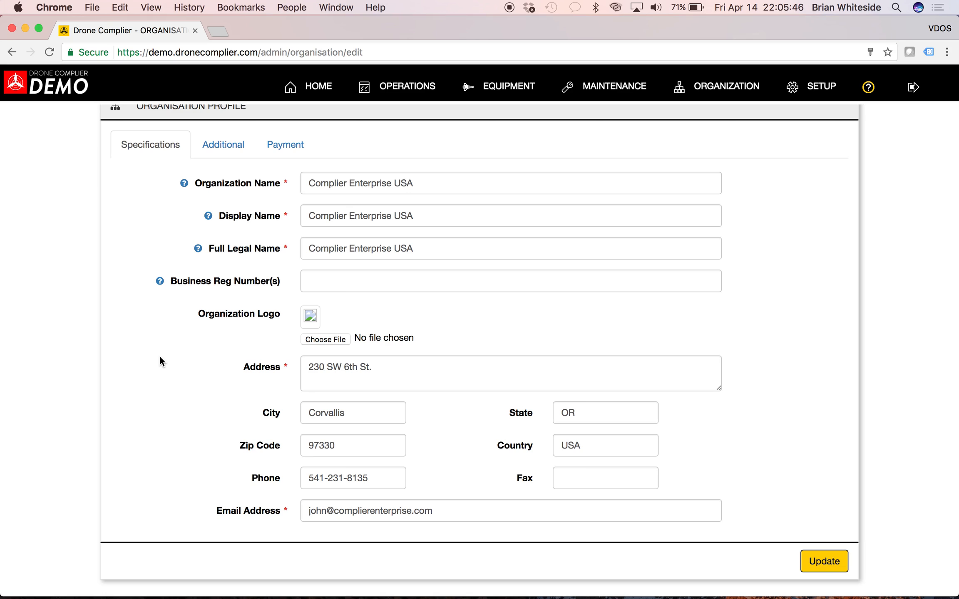
Step: Read the help notes for the Organization Name, Display Name and Business Reg Number(s) fields
{"action": "left_click", "coordinate": [187, 184]}
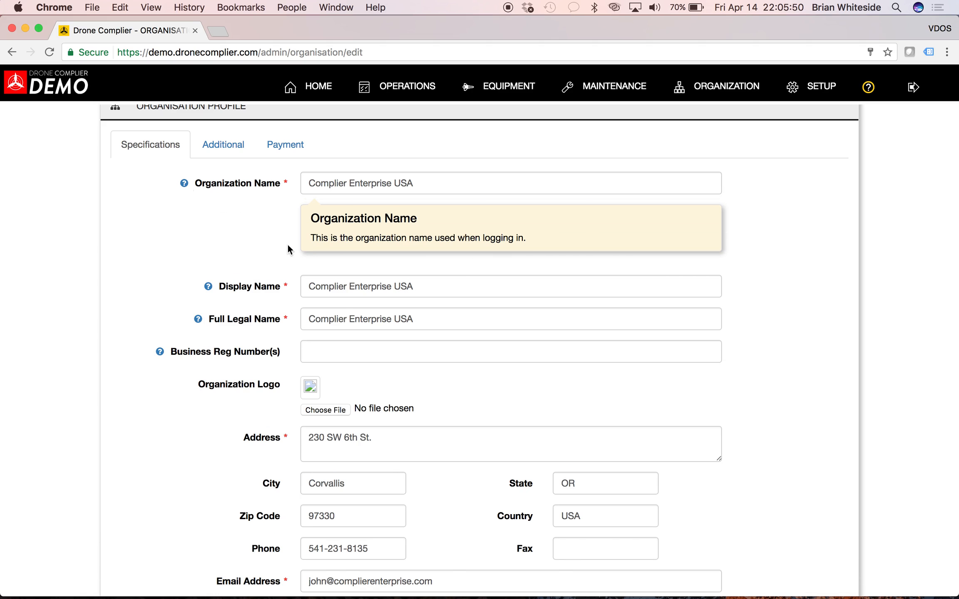
{"action": "left_click", "coordinate": [186, 185]}
{"action": "left_click", "coordinate": [205, 217]}
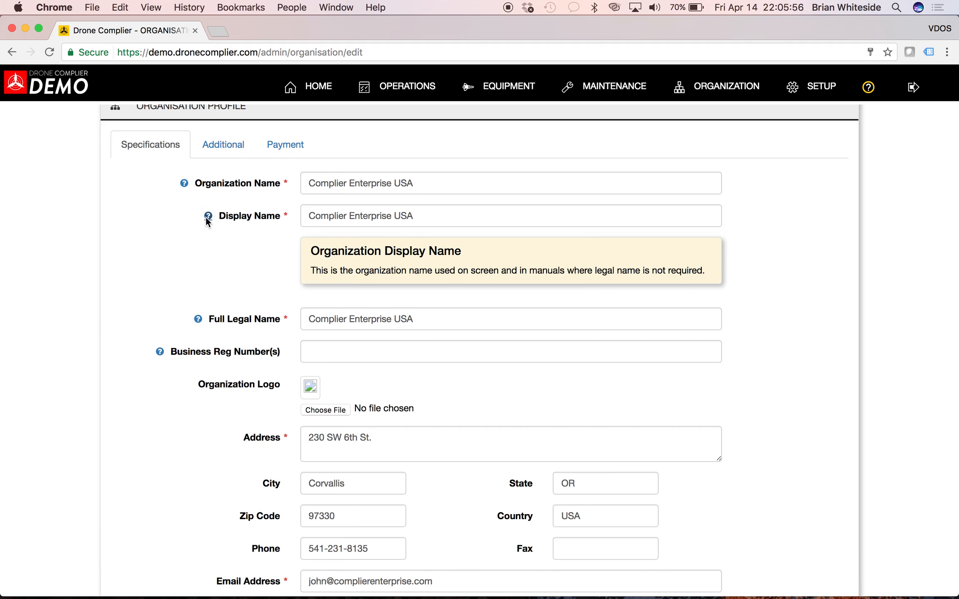
{"action": "left_click", "coordinate": [206, 217]}
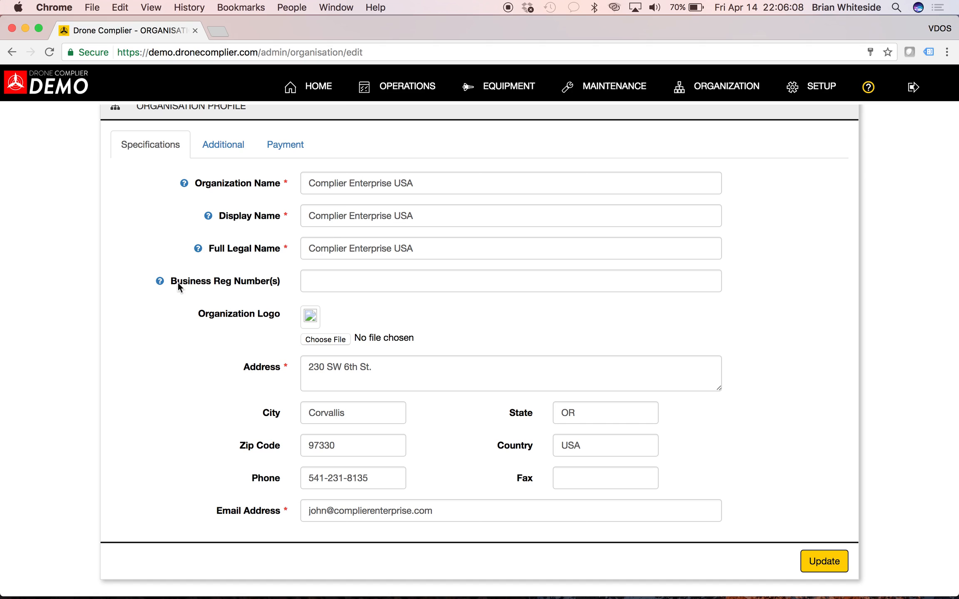
{"action": "mouse_move", "coordinate": [155, 281]}
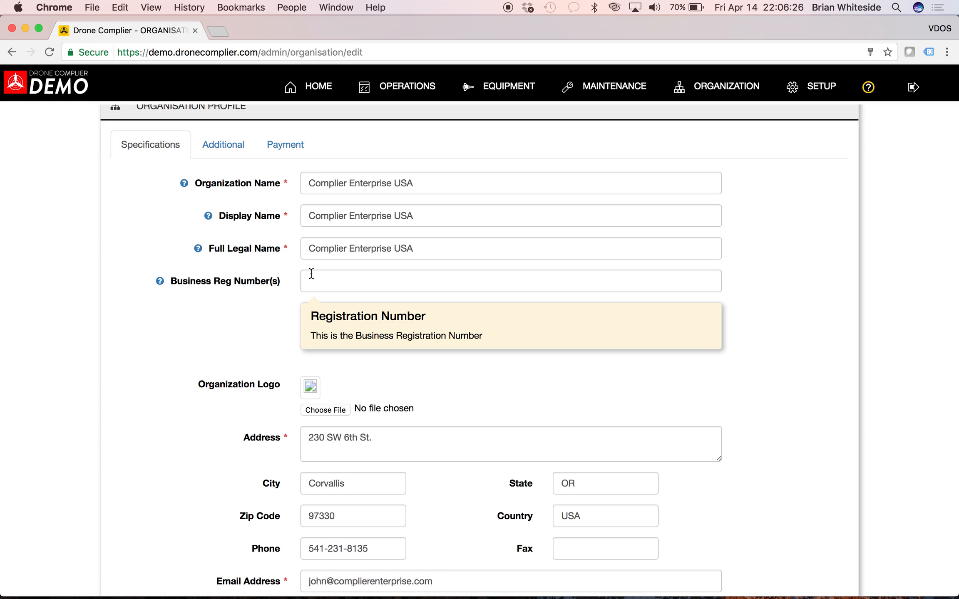
{"action": "left_click", "coordinate": [162, 279]}
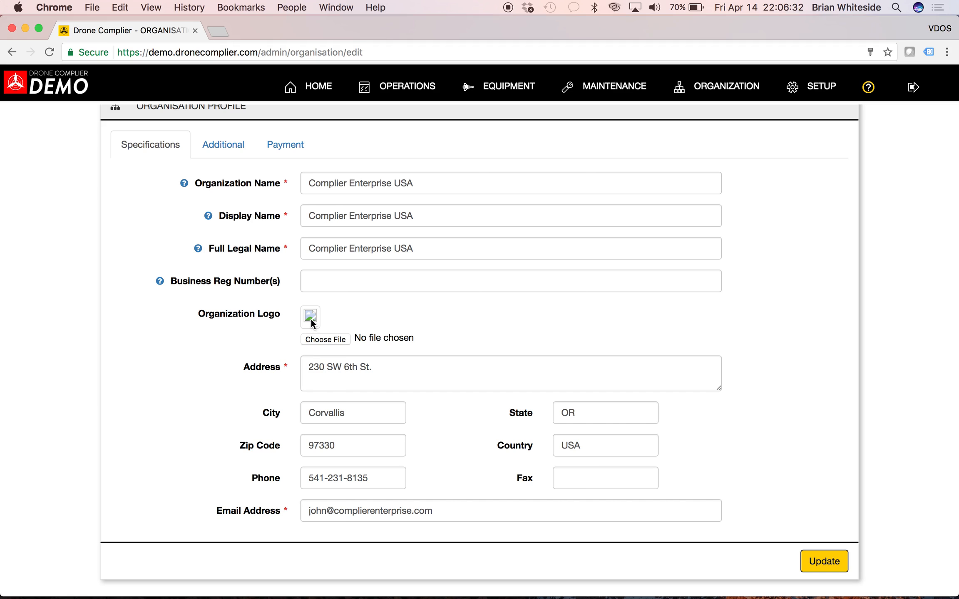
Step: Open the organization logo file chooser, cancel it without choosing a file, and update the profile specifications
{"action": "left_click", "coordinate": [331, 342]}
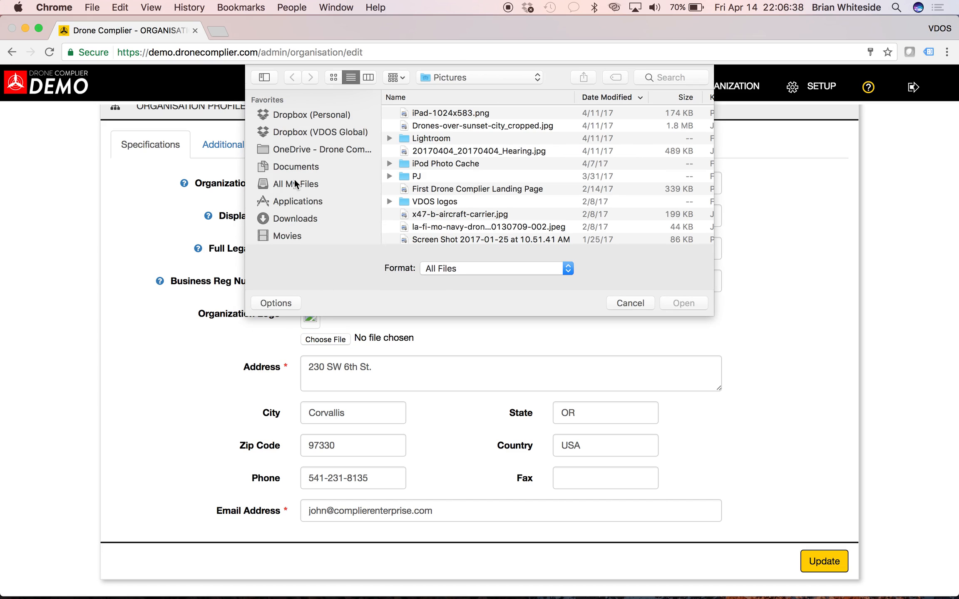
{"action": "left_click", "coordinate": [630, 303]}
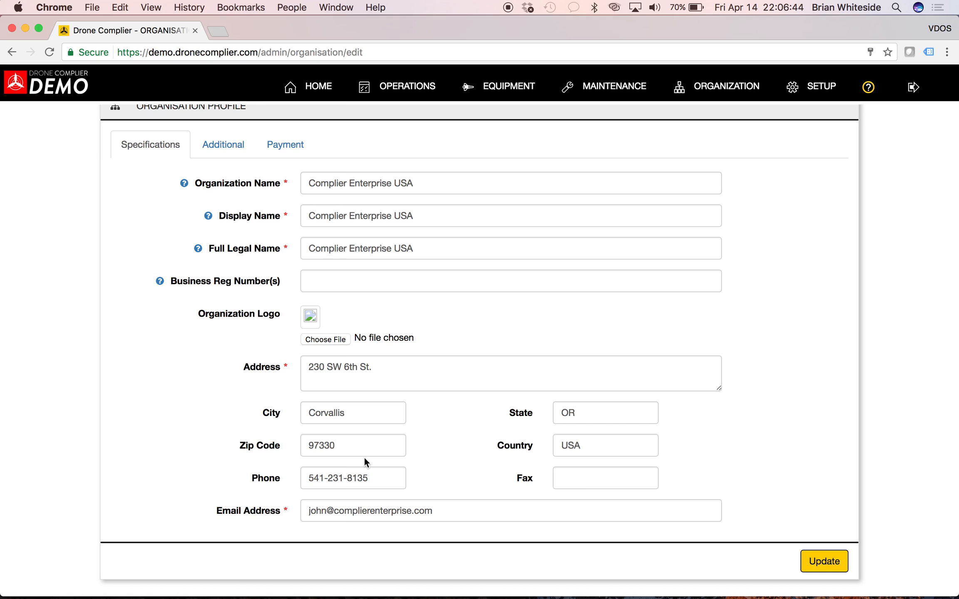
{"action": "scroll", "coordinate": [364, 458], "scroll_direction": "down", "scroll_amount": 2}
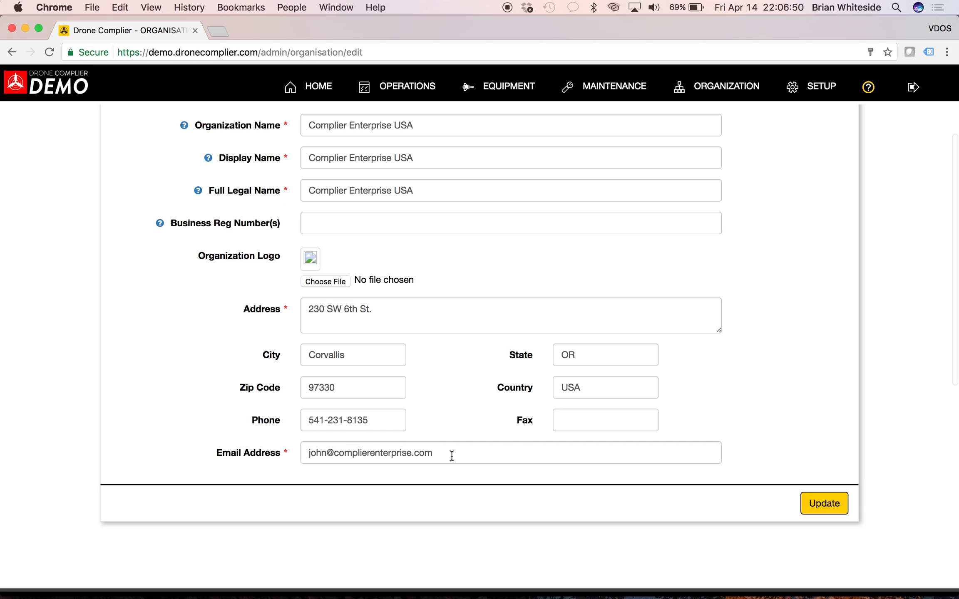
{"action": "scroll", "coordinate": [451, 456], "scroll_direction": "up", "scroll_amount": 5}
{"action": "scroll", "coordinate": [451, 455], "scroll_direction": "down", "scroll_amount": 4}
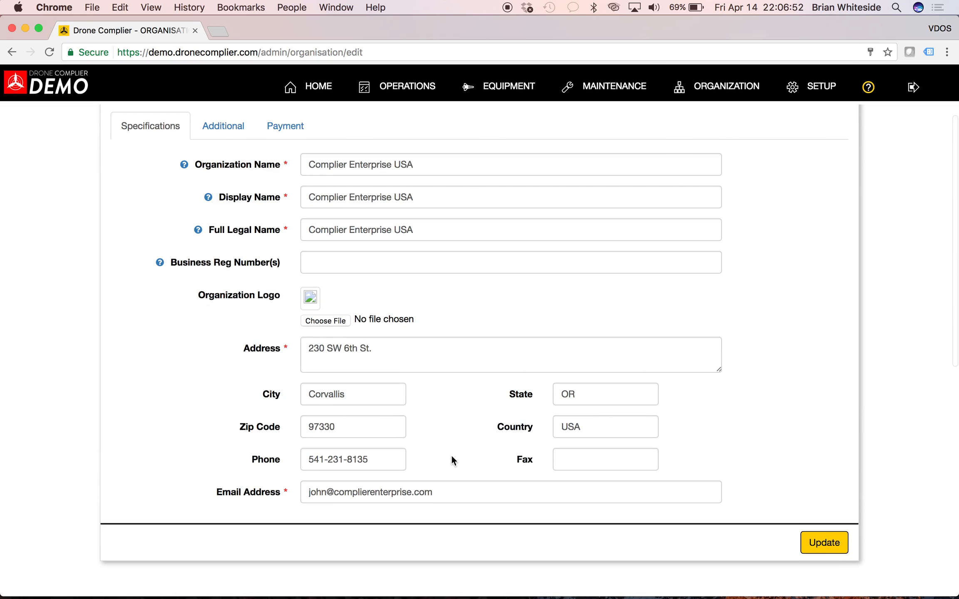
{"action": "left_click", "coordinate": [829, 541]}
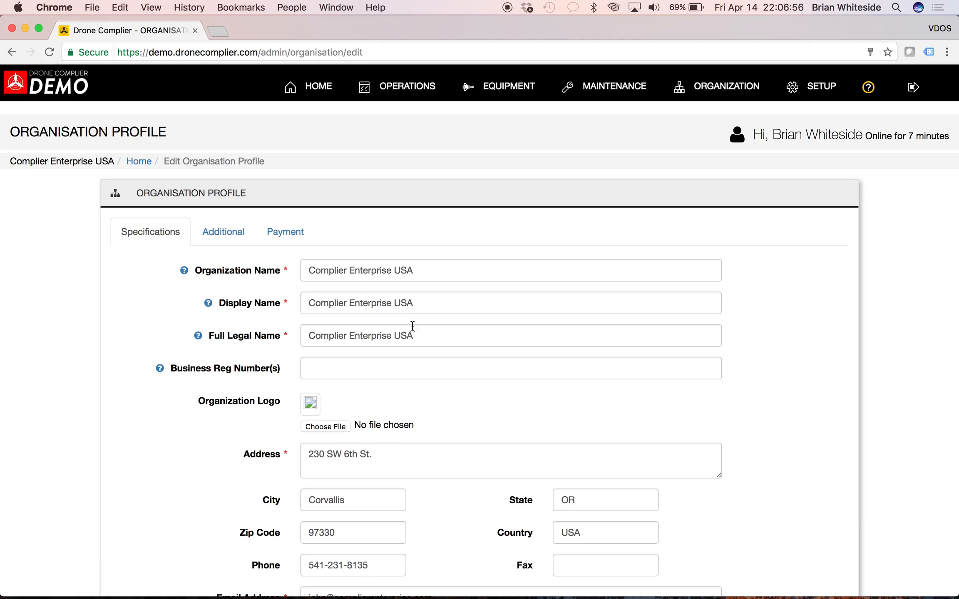
Step: Review the profile's Additional settings, including the CAA Registration Number help note and the Operator Certificate Number field
{"action": "left_click", "coordinate": [240, 239]}
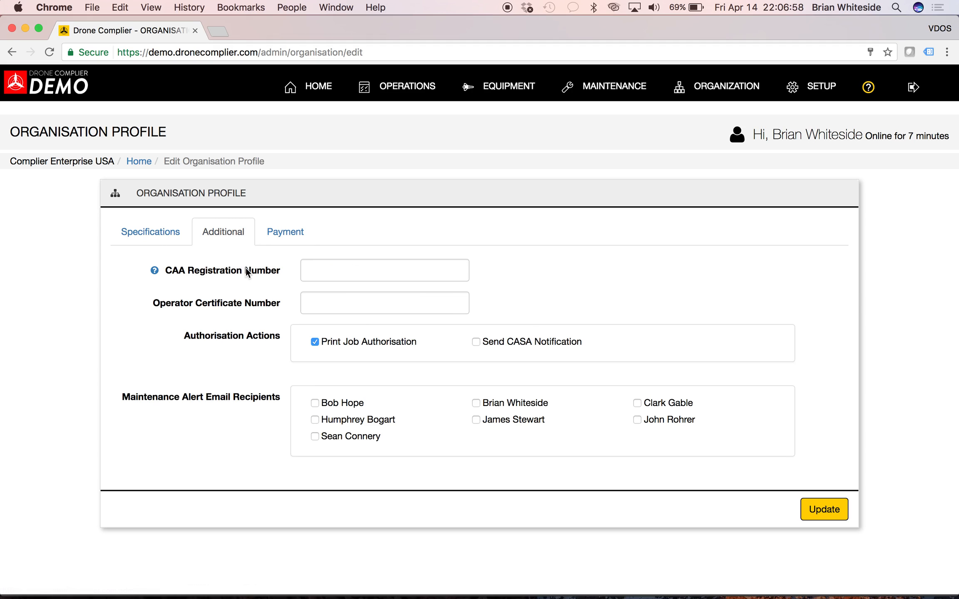
{"action": "left_click", "coordinate": [154, 270]}
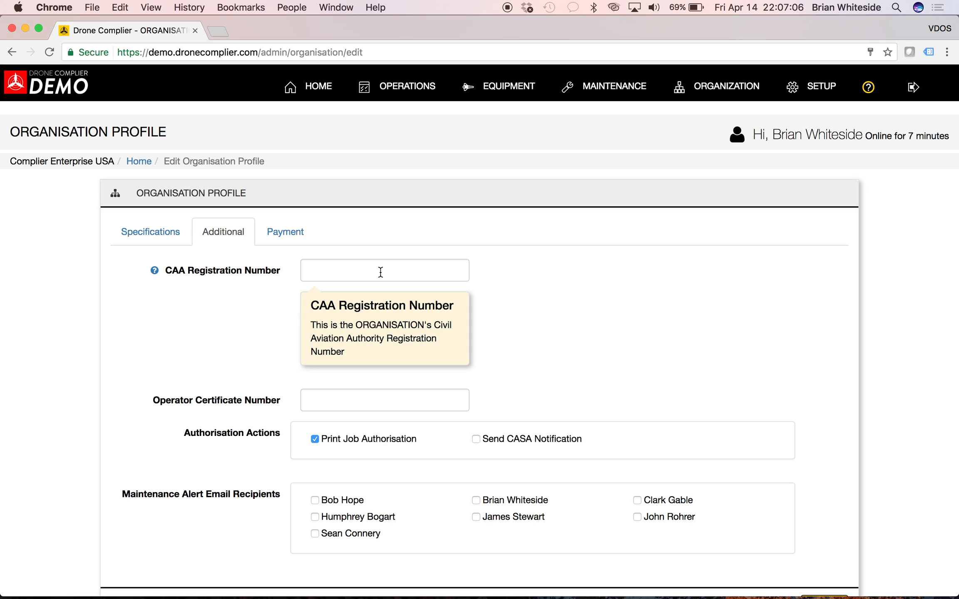
{"action": "scroll", "coordinate": [275, 401], "scroll_direction": "down", "scroll_amount": 5}
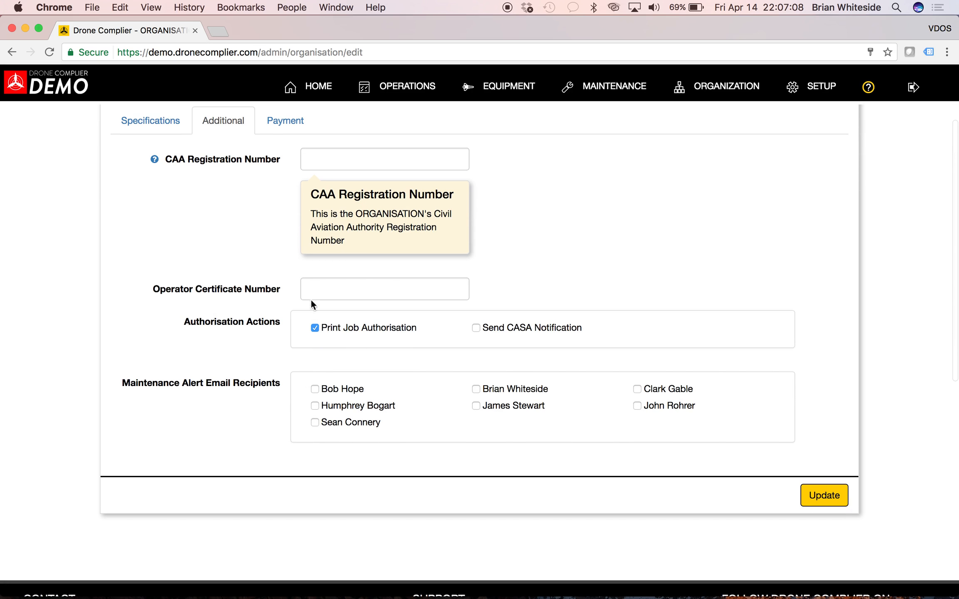
{"action": "left_click", "coordinate": [315, 285]}
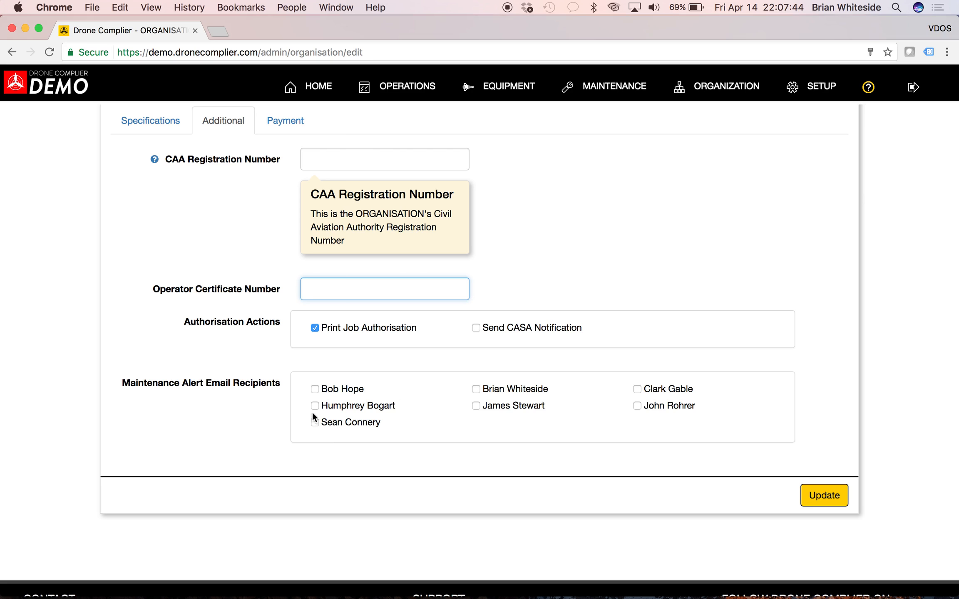
{"action": "scroll", "coordinate": [583, 332], "scroll_direction": "up", "scroll_amount": 3}
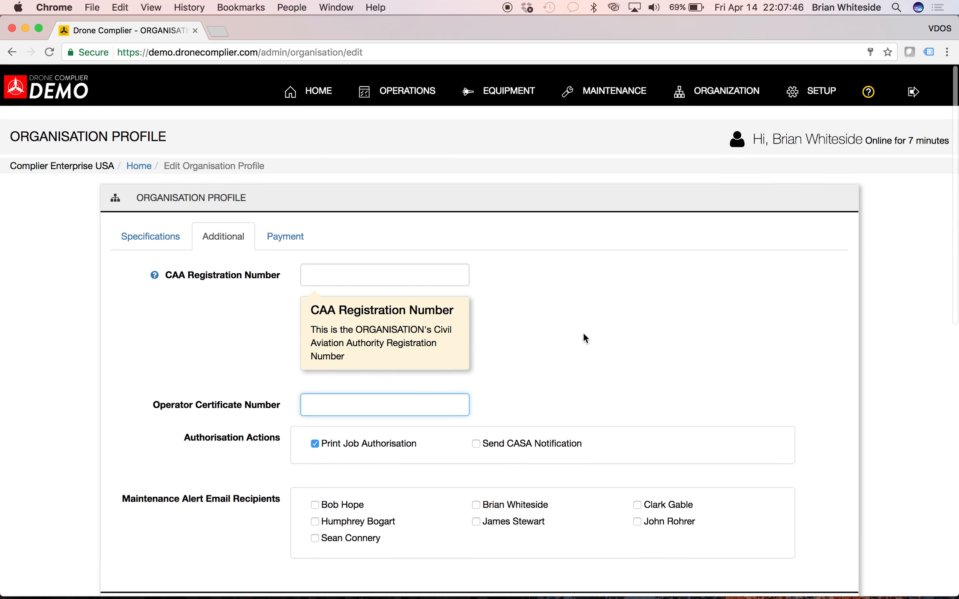
Step: Review the pilot licenses in the profile's Payment section and update the organisation profile
{"action": "left_click", "coordinate": [283, 233]}
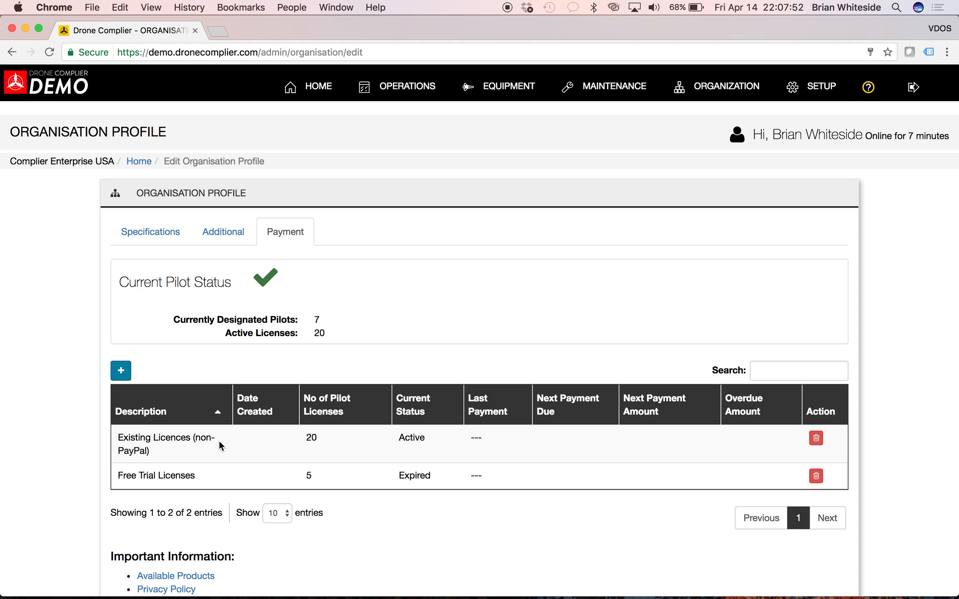
{"action": "scroll", "coordinate": [302, 498], "scroll_direction": "down", "scroll_amount": 3}
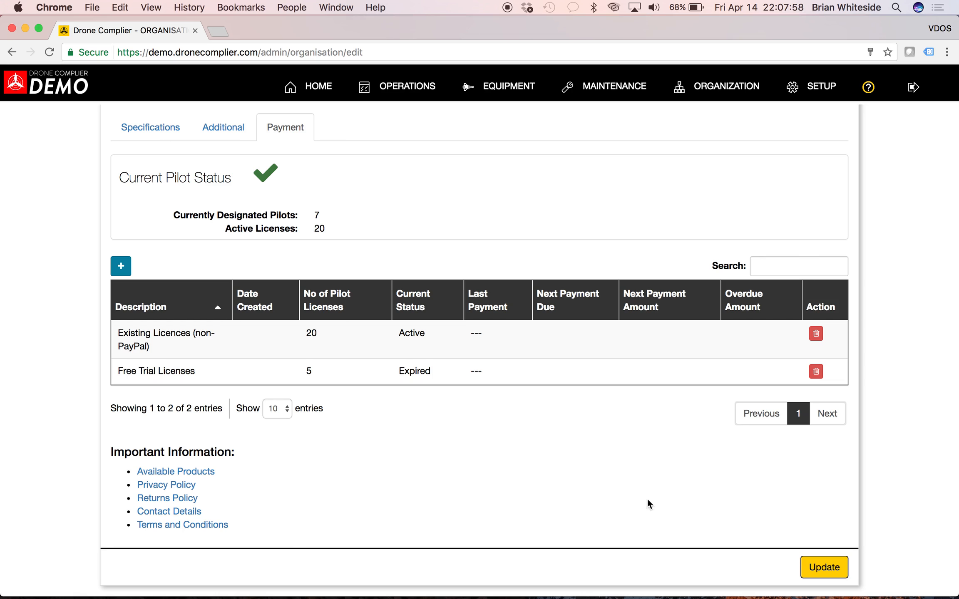
{"action": "left_click", "coordinate": [822, 568]}
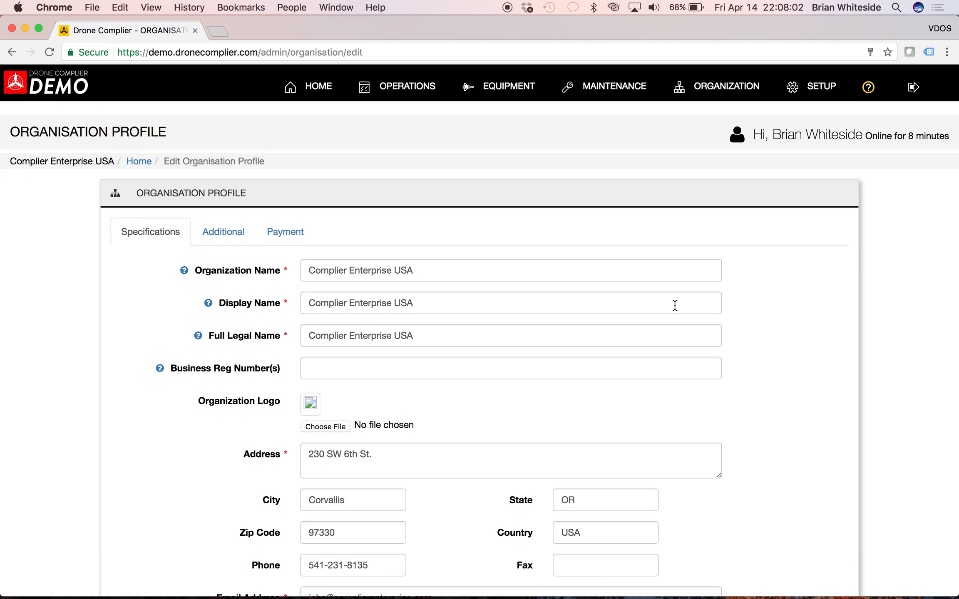
Step: Return to the Setup dashboard and open the User Groups list
{"action": "scroll", "coordinate": [606, 254], "scroll_direction": "down", "scroll_amount": 3}
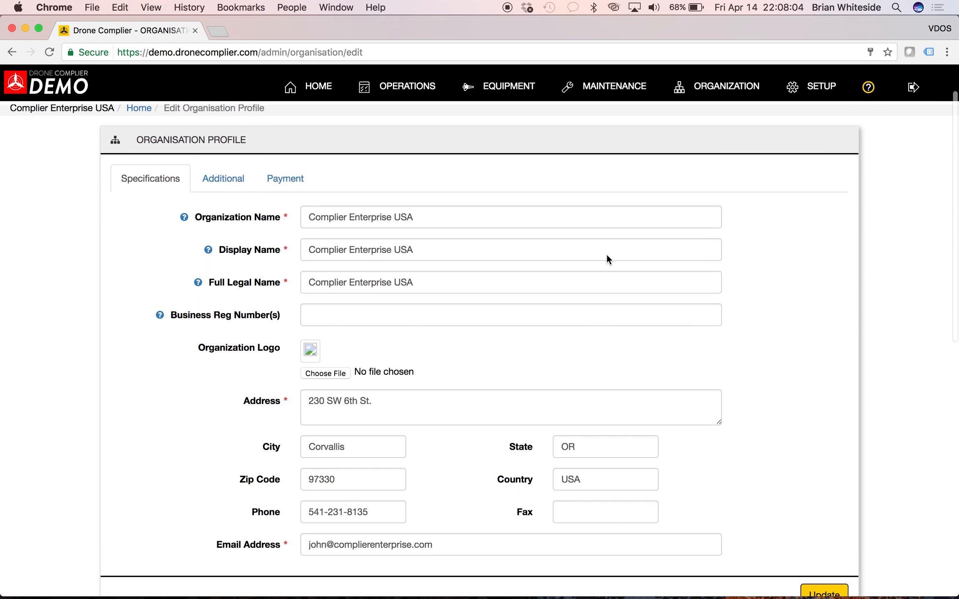
{"action": "left_click", "coordinate": [145, 118]}
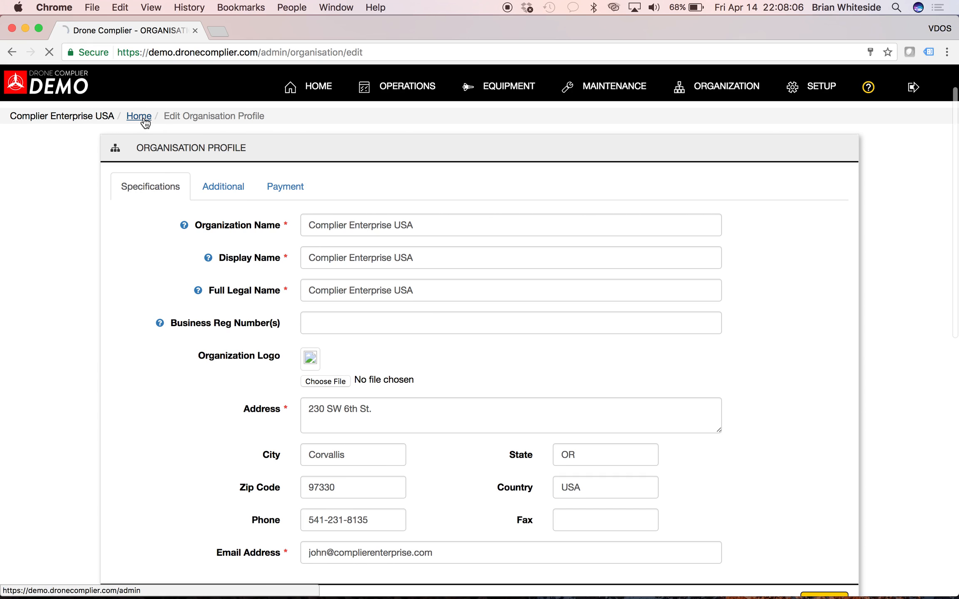
{"action": "left_click", "coordinate": [812, 91]}
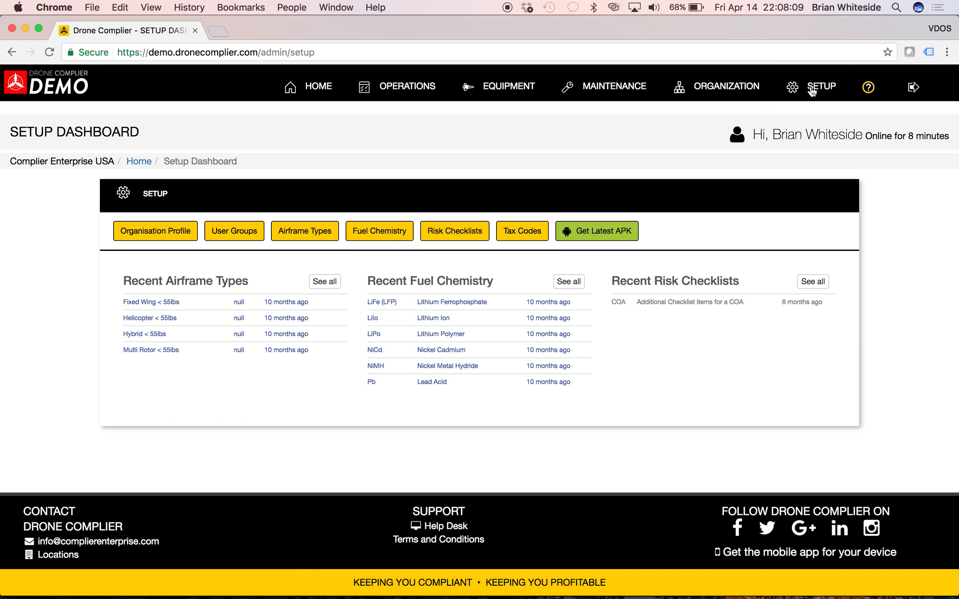
{"action": "left_click", "coordinate": [248, 235]}
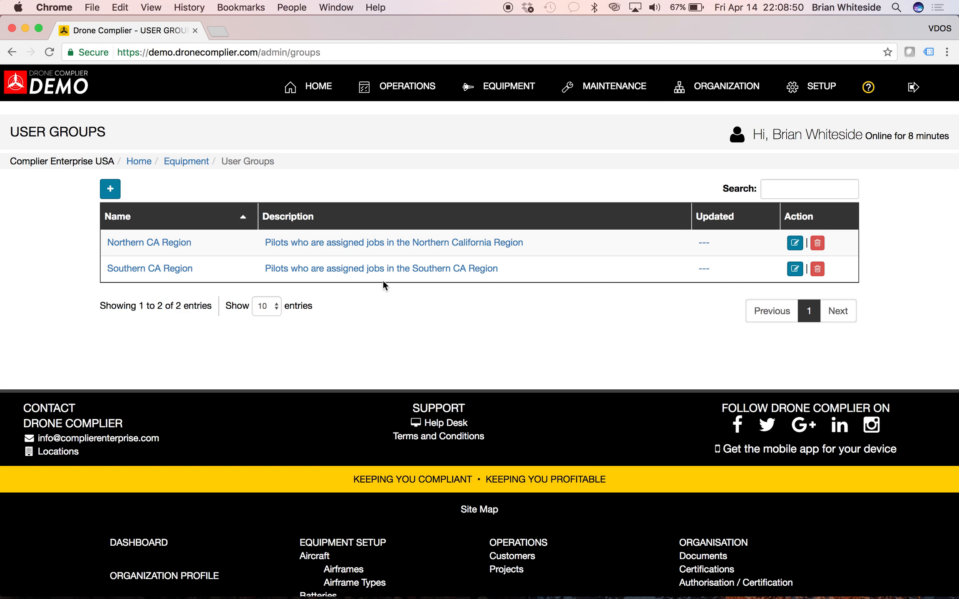
Step: Create a user group named "New Pilots" with the description "Pilots with less than 50 hours of flight time."
{"action": "left_click", "coordinate": [110, 189]}
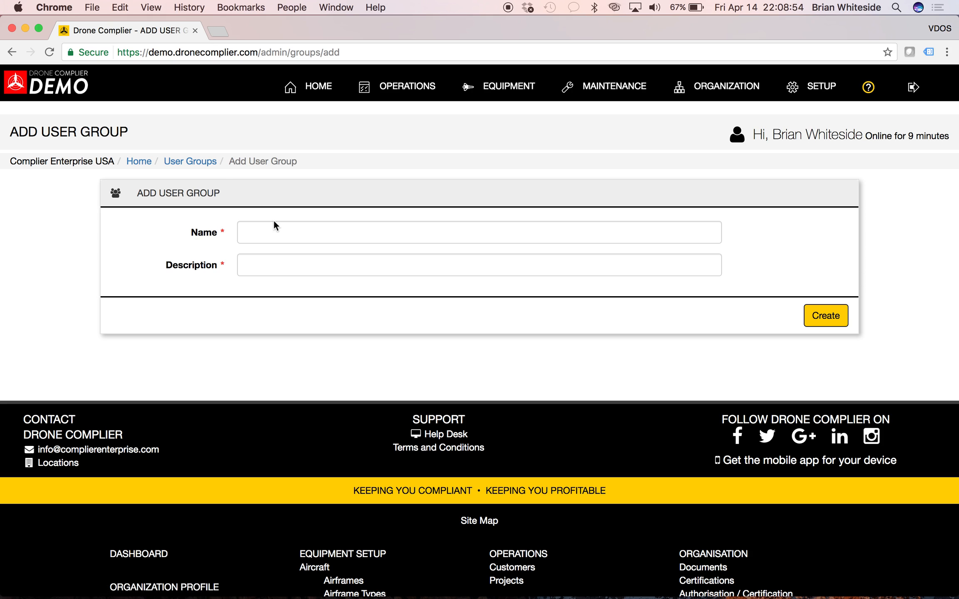
{"action": "left_click", "coordinate": [271, 230]}
{"action": "left_click", "coordinate": [272, 272]}
{"action": "left_click", "coordinate": [284, 233]}
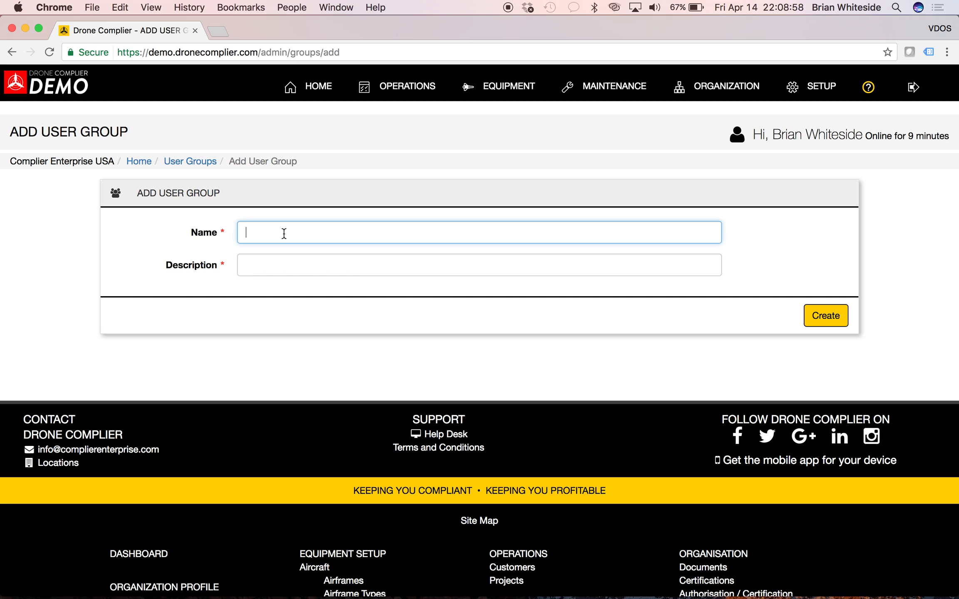
{"action": "type", "text": "New Pilot"}
{"action": "type", "text": "ss"}
{"action": "key", "text": "BackSpace"}
{"action": "key", "text": "Tab"}
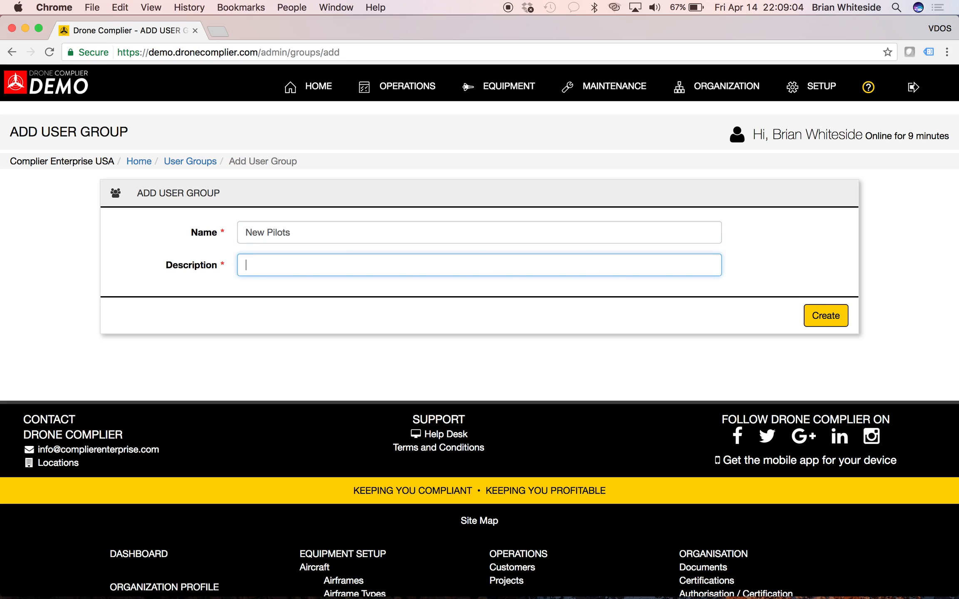
{"action": "type", "text": "Pilots with less than 50 "}
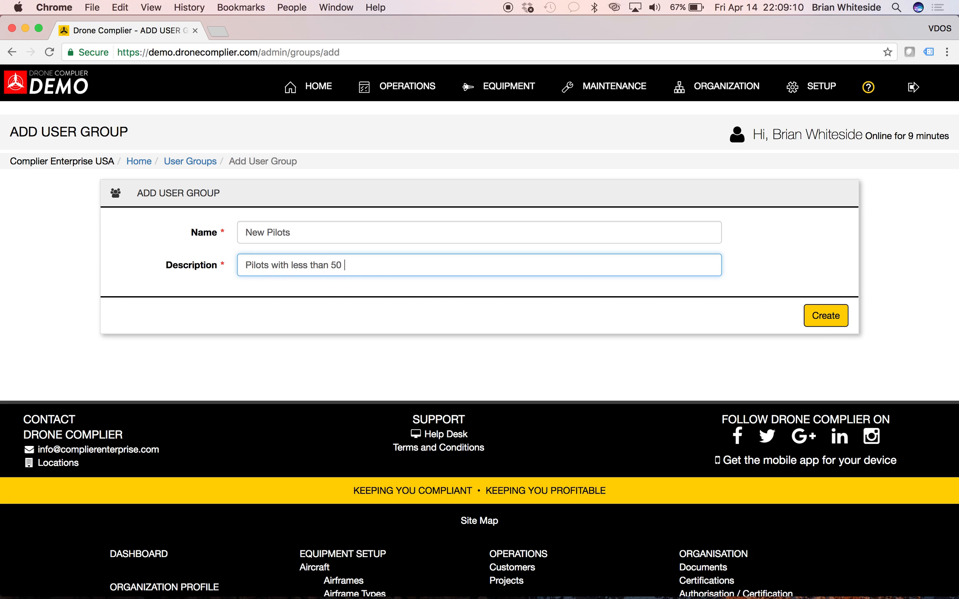
{"action": "type", "text": "hours of flight time."}
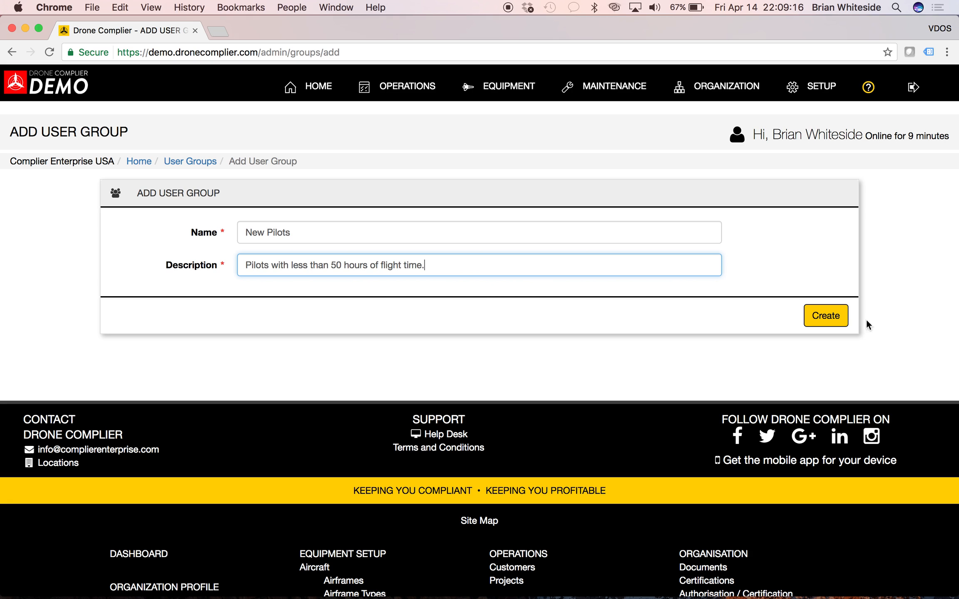
{"action": "left_click", "coordinate": [832, 321]}
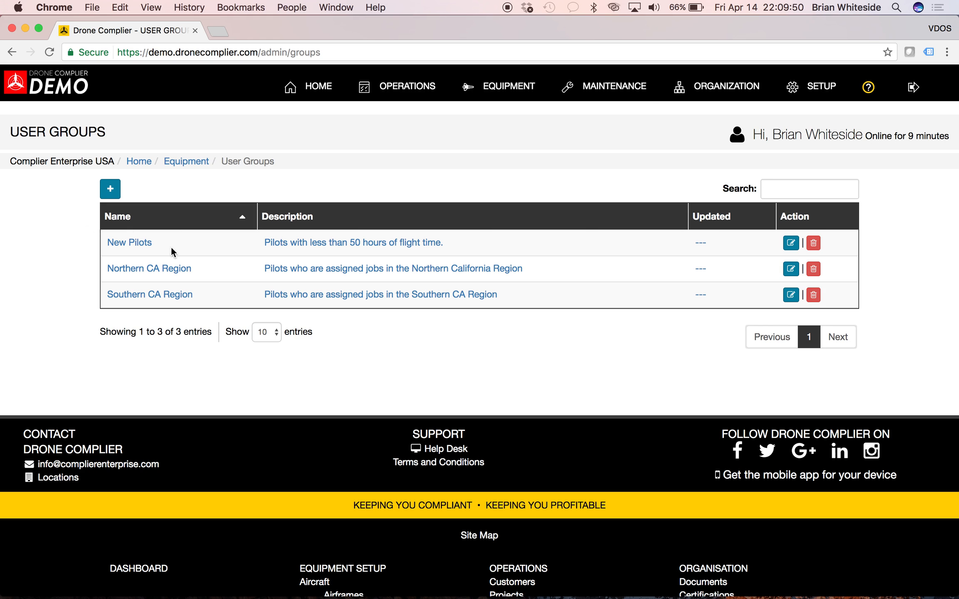
Step: Review the airframe types in Setup, including the blank add form and the edit form of Helicopter < 55lbs
{"action": "left_click", "coordinate": [817, 88]}
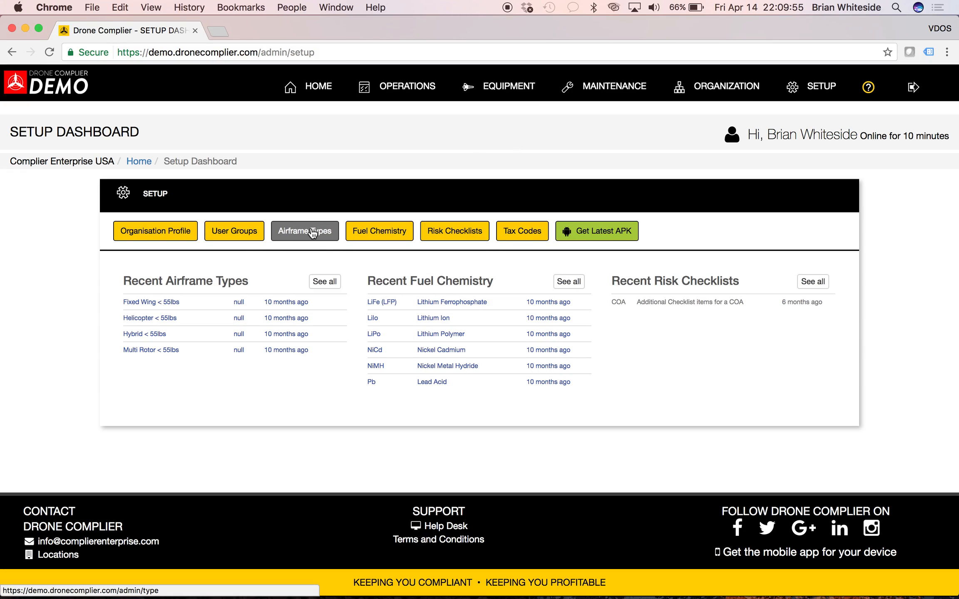
{"action": "left_click", "coordinate": [313, 232]}
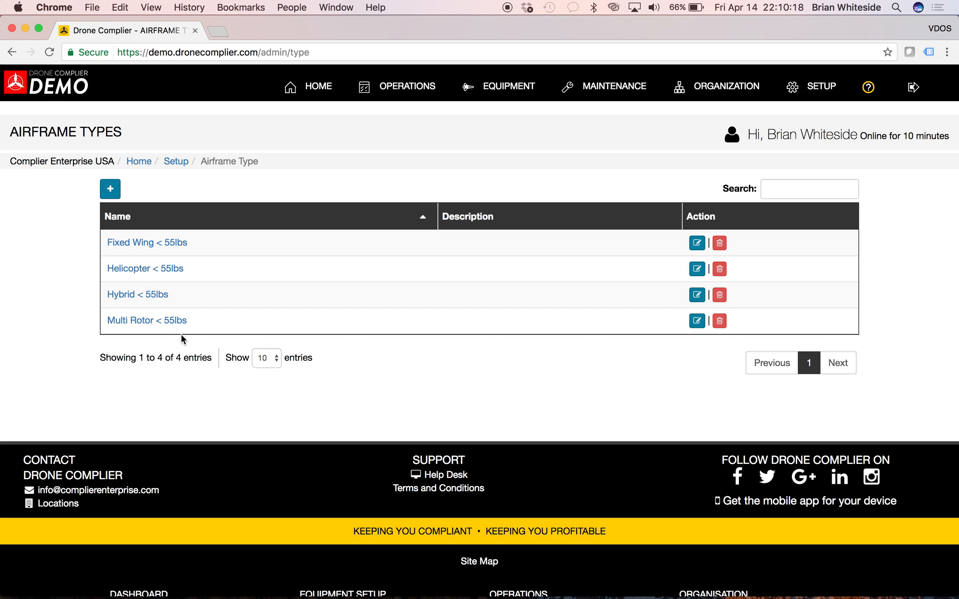
{"action": "left_click", "coordinate": [112, 191]}
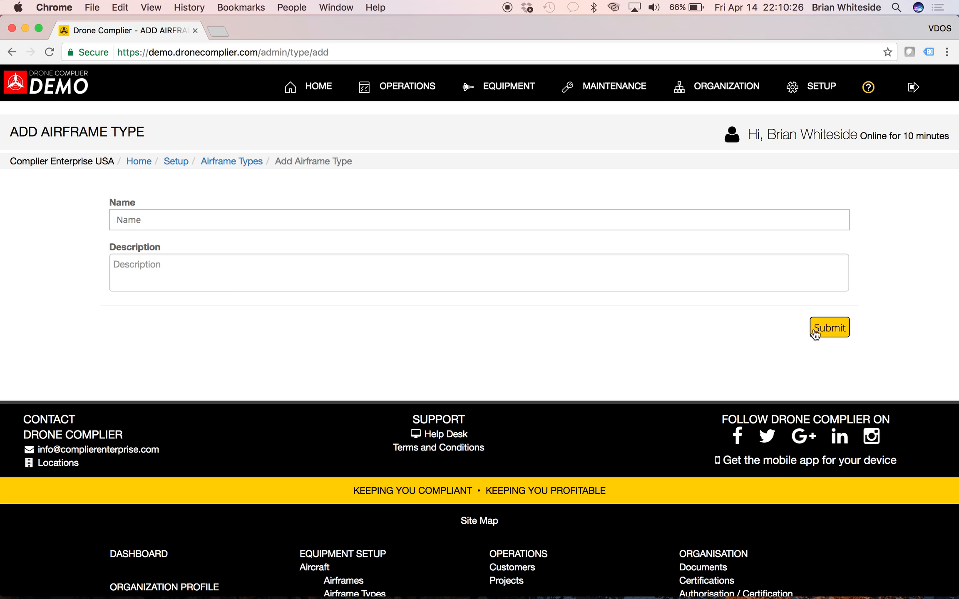
{"action": "left_click", "coordinate": [837, 337]}
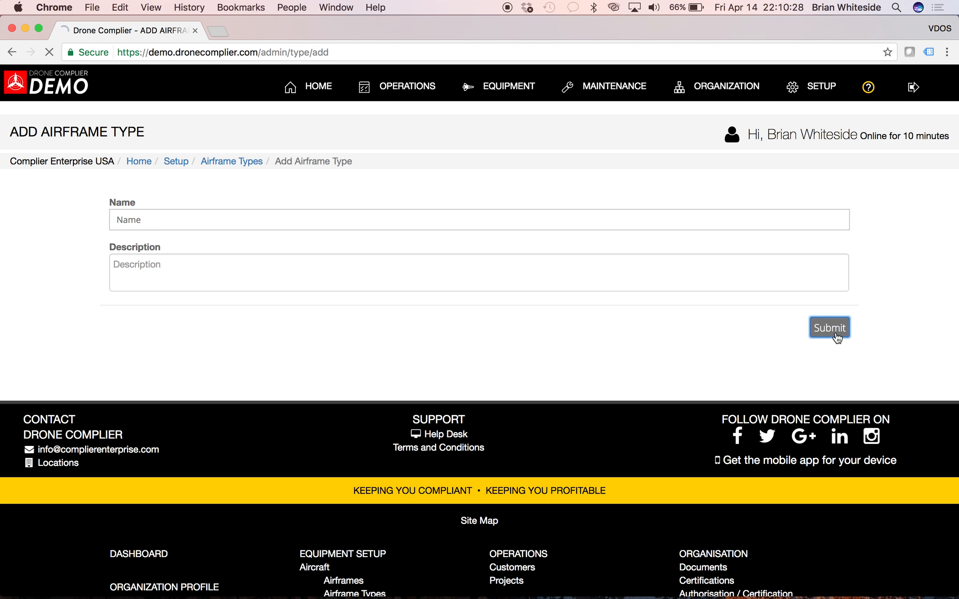
{"action": "left_click", "coordinate": [246, 162]}
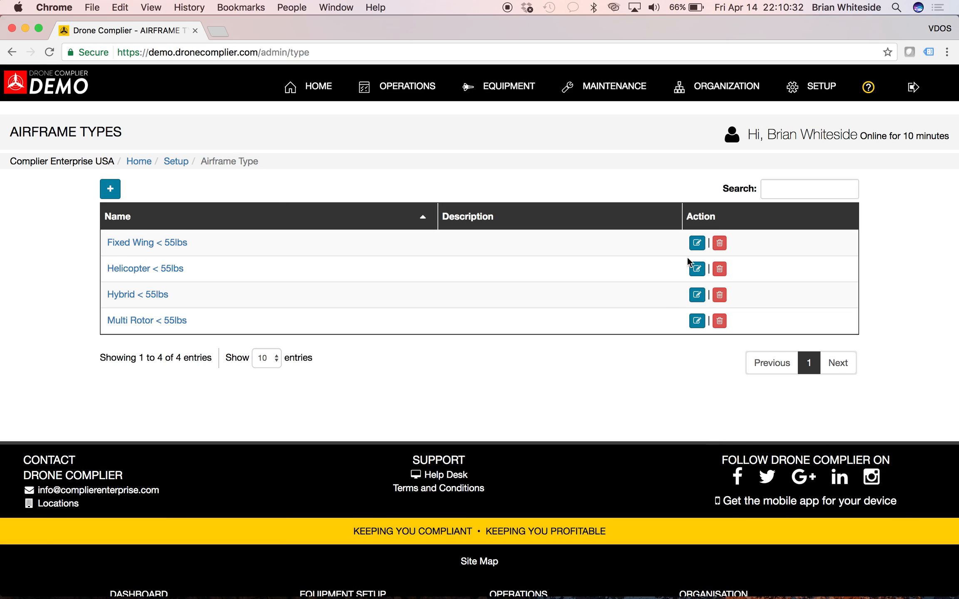
{"action": "left_click", "coordinate": [697, 269]}
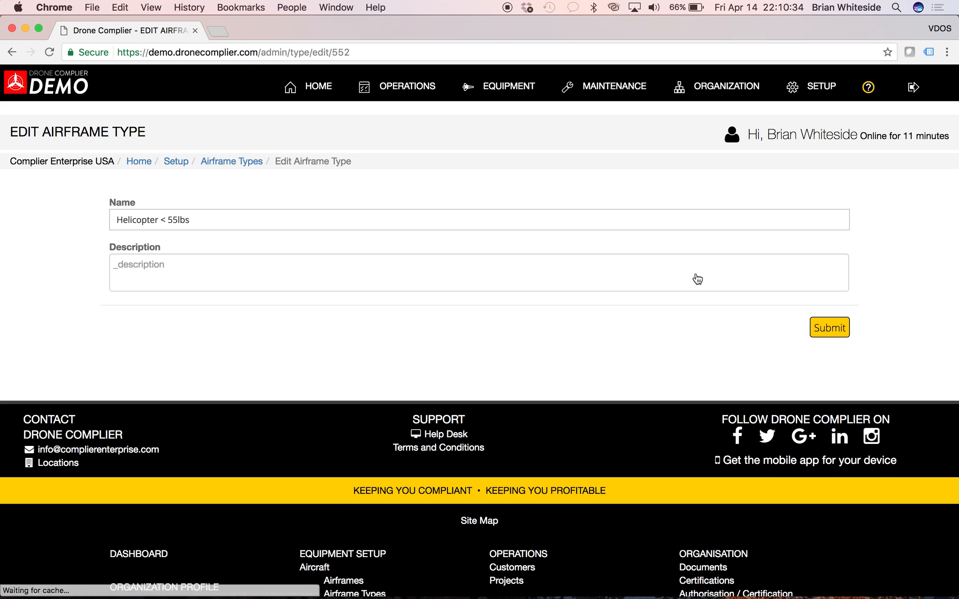
{"action": "left_click", "coordinate": [258, 163]}
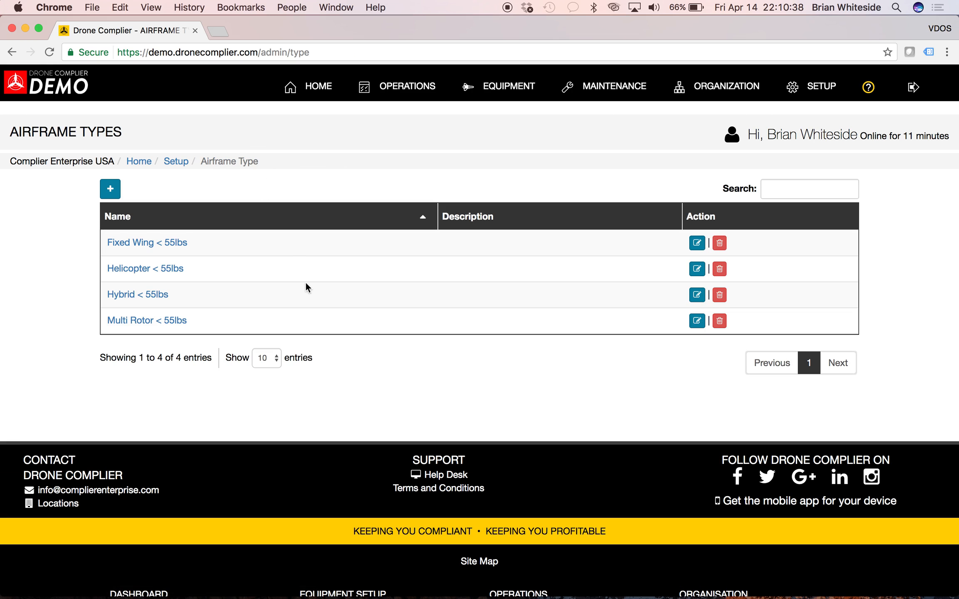
Step: Leave the airframe types for the dashboard and accept the Terms and Conditions
{"action": "mouse_move", "coordinate": [812, 99]}
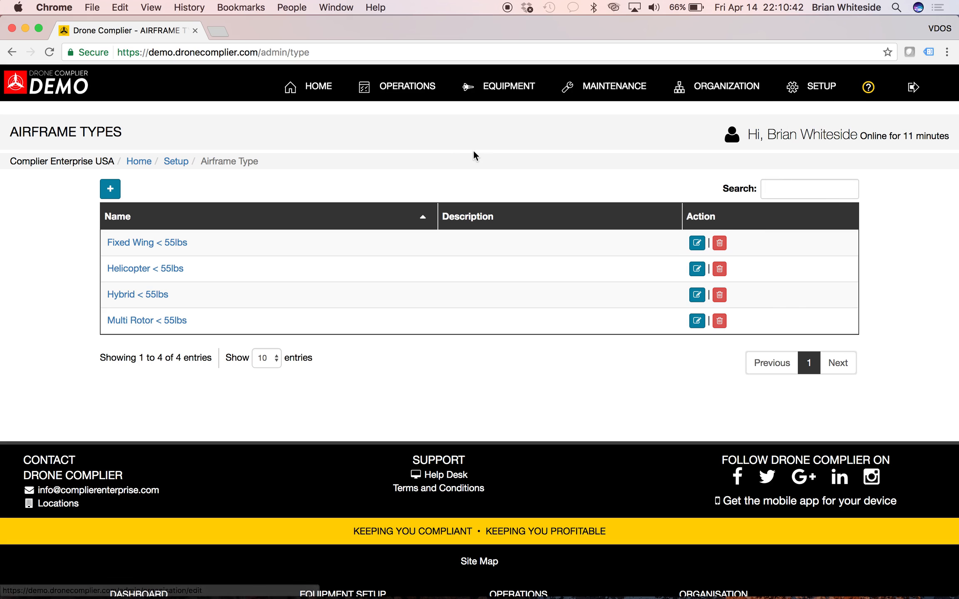
{"action": "left_click", "coordinate": [176, 161]}
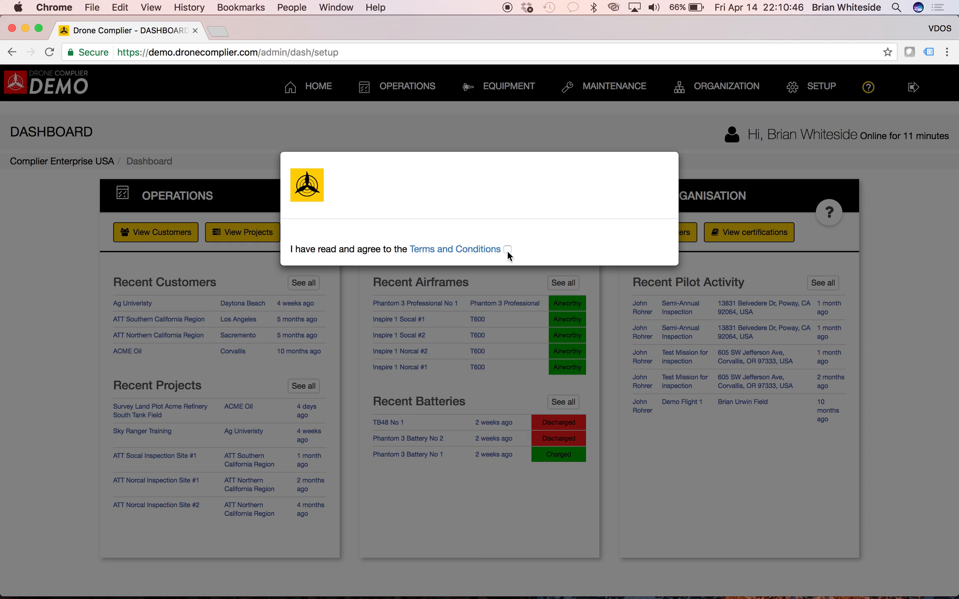
{"action": "left_click", "coordinate": [508, 249]}
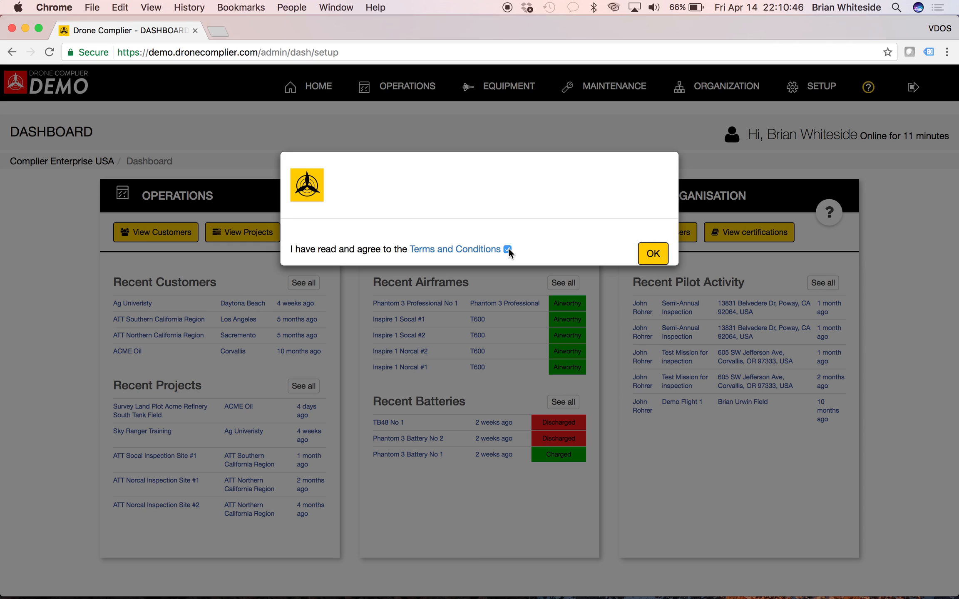
{"action": "left_click", "coordinate": [652, 253]}
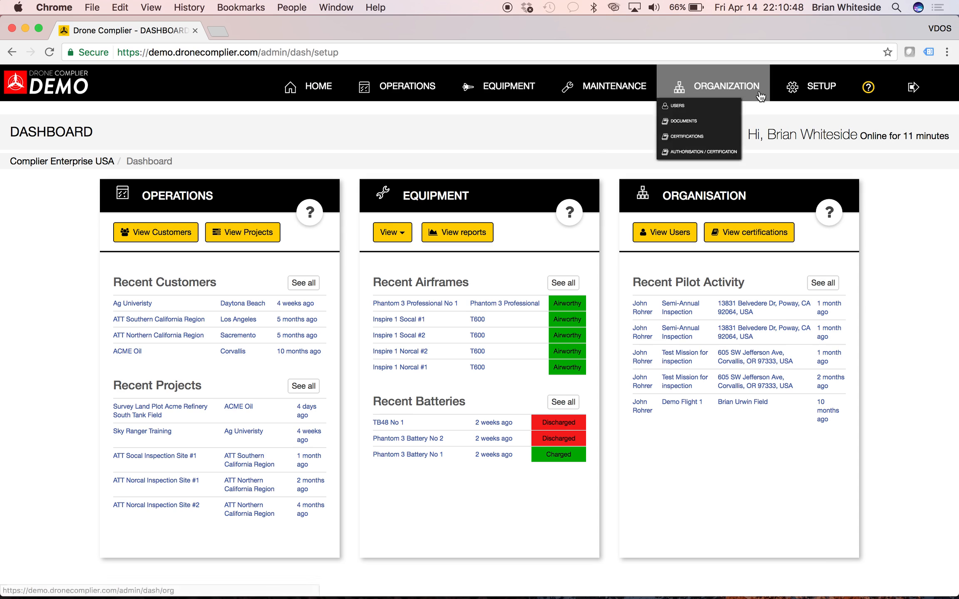
Step: Go back to the Setup dashboard and open the Fuel Chemistry list
{"action": "mouse_move", "coordinate": [816, 87]}
{"action": "left_click", "coordinate": [800, 120]}
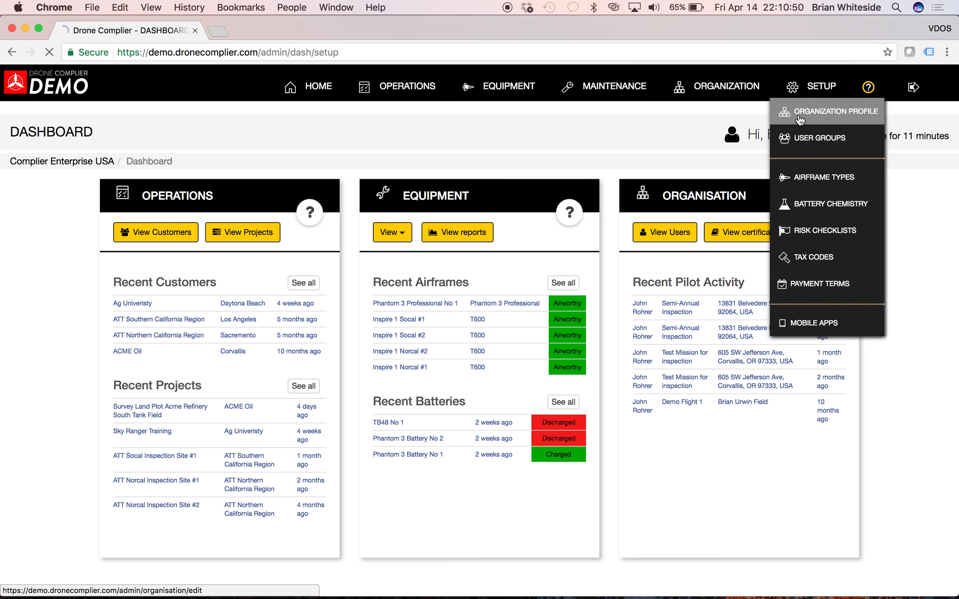
{"action": "mouse_move", "coordinate": [841, 77]}
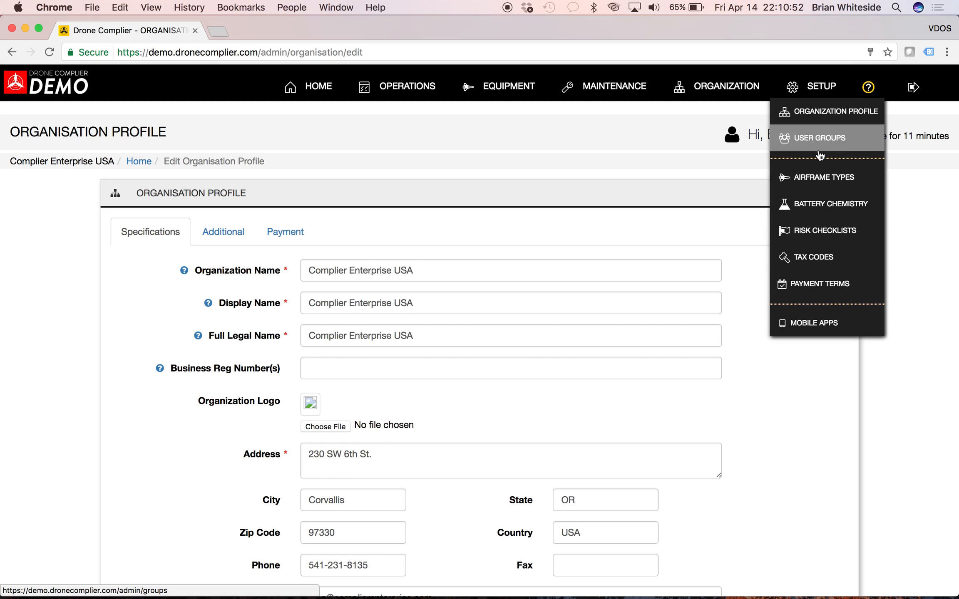
{"action": "left_click", "coordinate": [823, 88]}
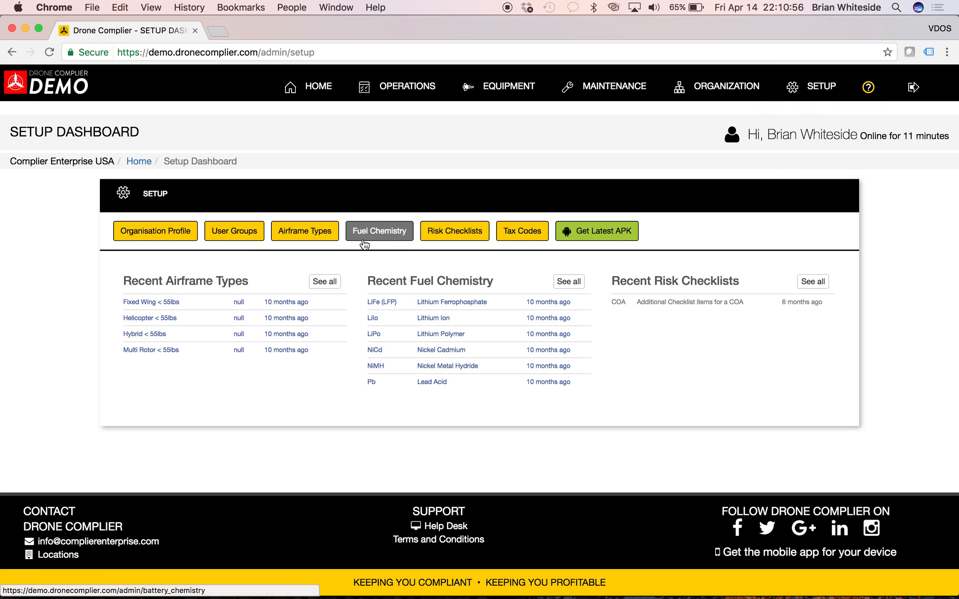
{"action": "left_click", "coordinate": [364, 244]}
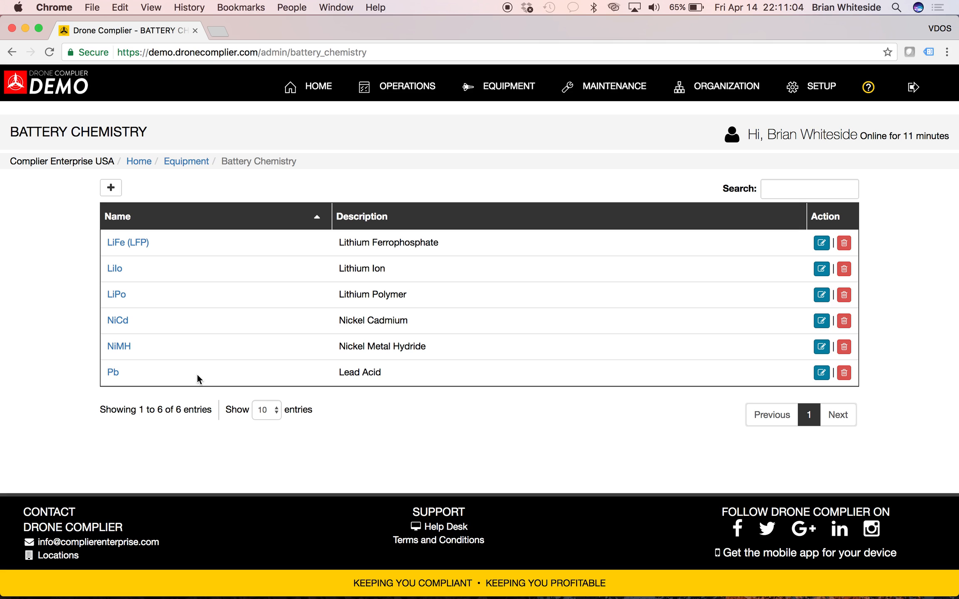
Step: Review the maximum, minimum and storage cell voltages of the LiFe (LFP) chemistry and return to the Battery Chemistry list
{"action": "left_click", "coordinate": [126, 243]}
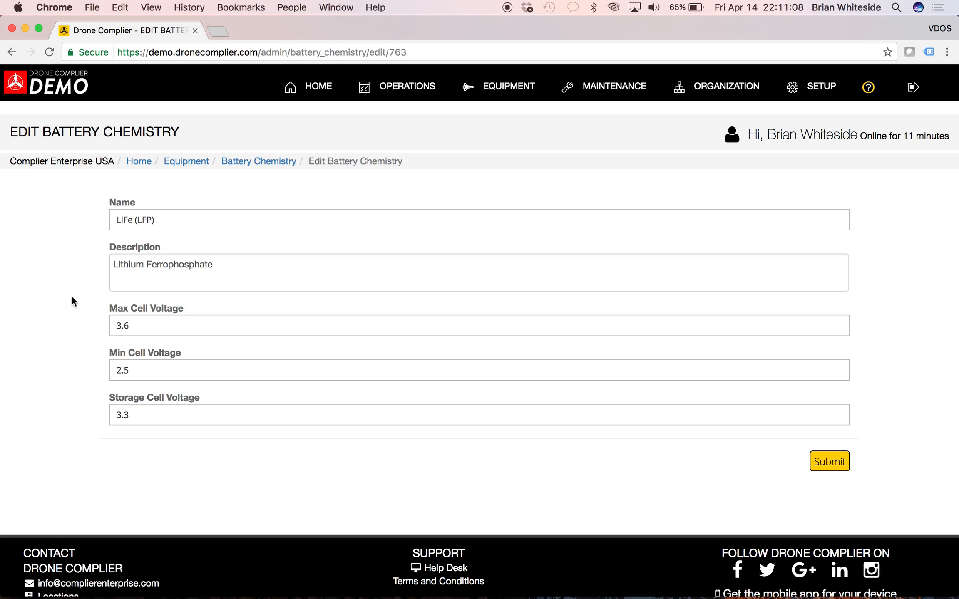
{"action": "left_click", "coordinate": [132, 326]}
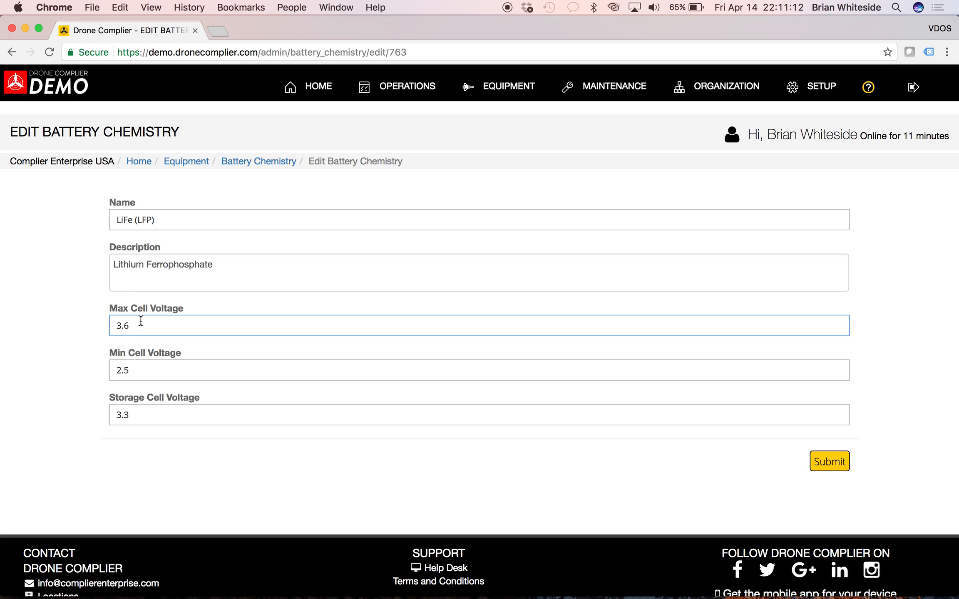
{"action": "left_click", "coordinate": [156, 376]}
{"action": "left_click", "coordinate": [157, 408]}
{"action": "left_click", "coordinate": [155, 396]}
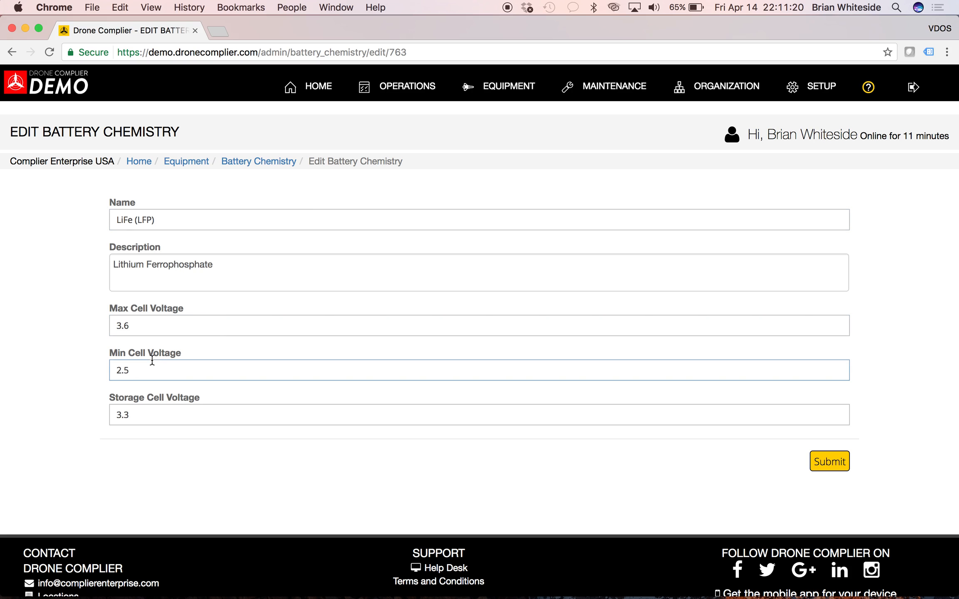
{"action": "left_click", "coordinate": [285, 162]}
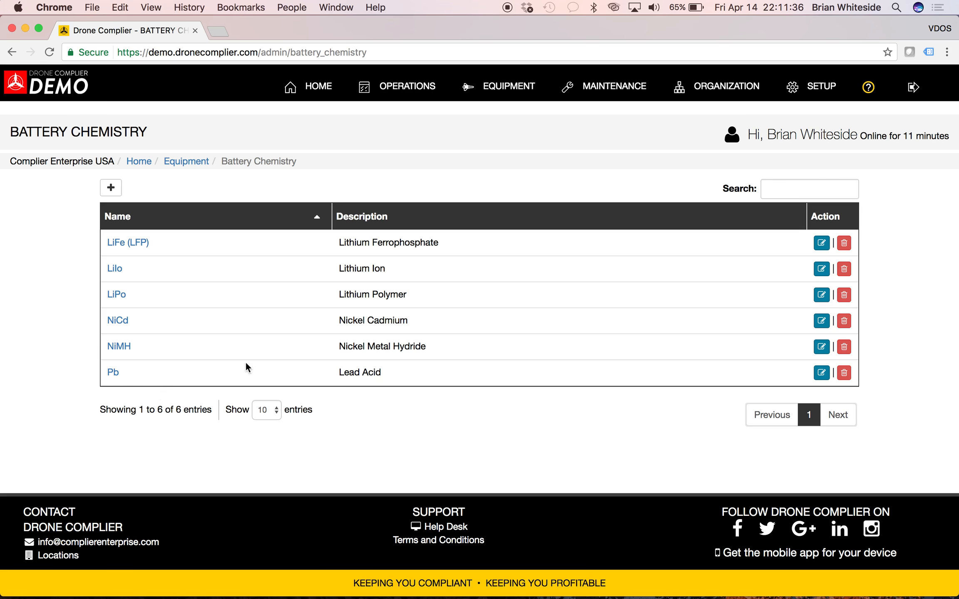
{"action": "left_click", "coordinate": [822, 94]}
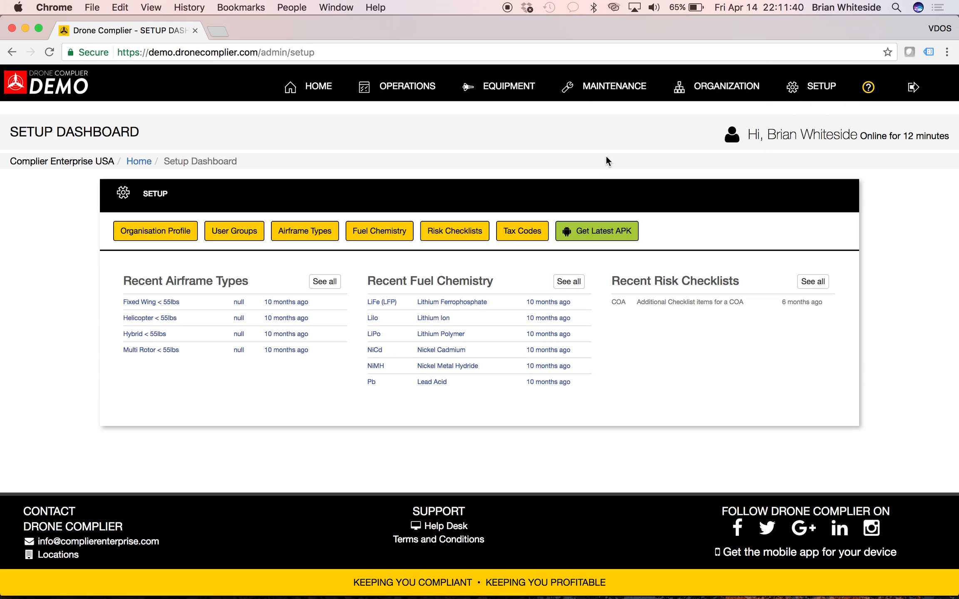
{"action": "left_click", "coordinate": [394, 236]}
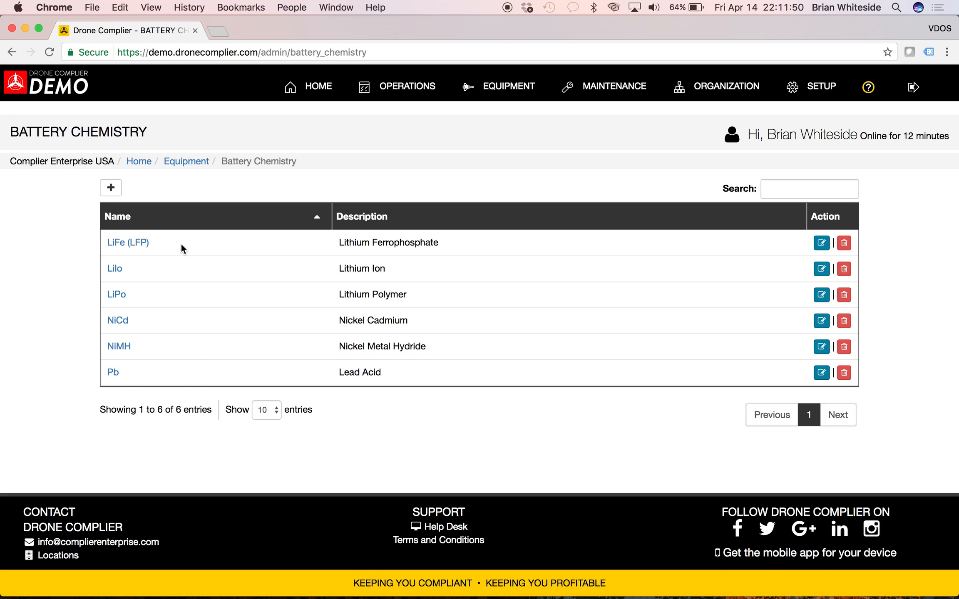
Step: Add a risk type named "New Pilot" to Setup's Risk Checklists with the description "Risks for pilots with less than 50 hours of flight time."
{"action": "left_click", "coordinate": [794, 89]}
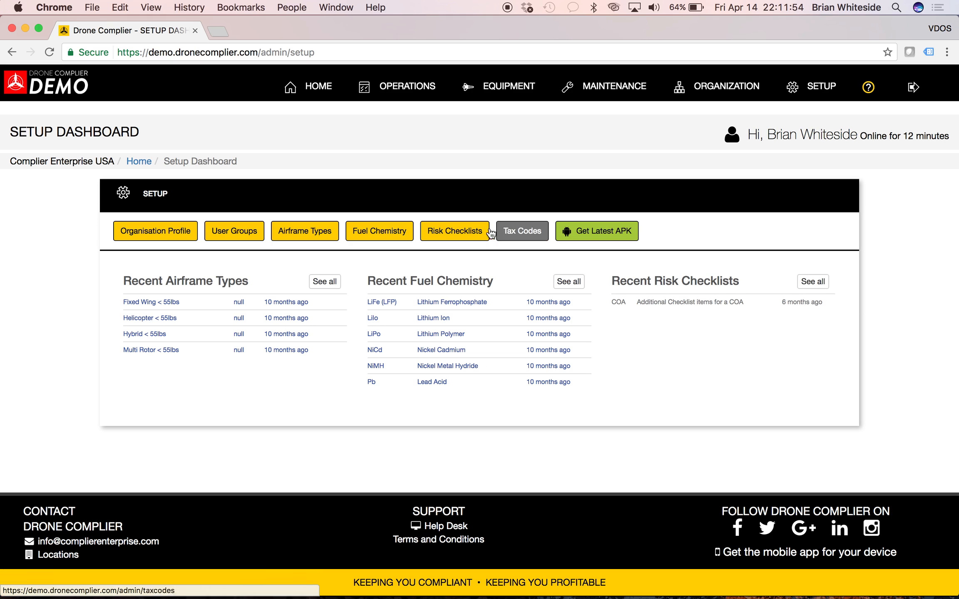
{"action": "left_click", "coordinate": [469, 235]}
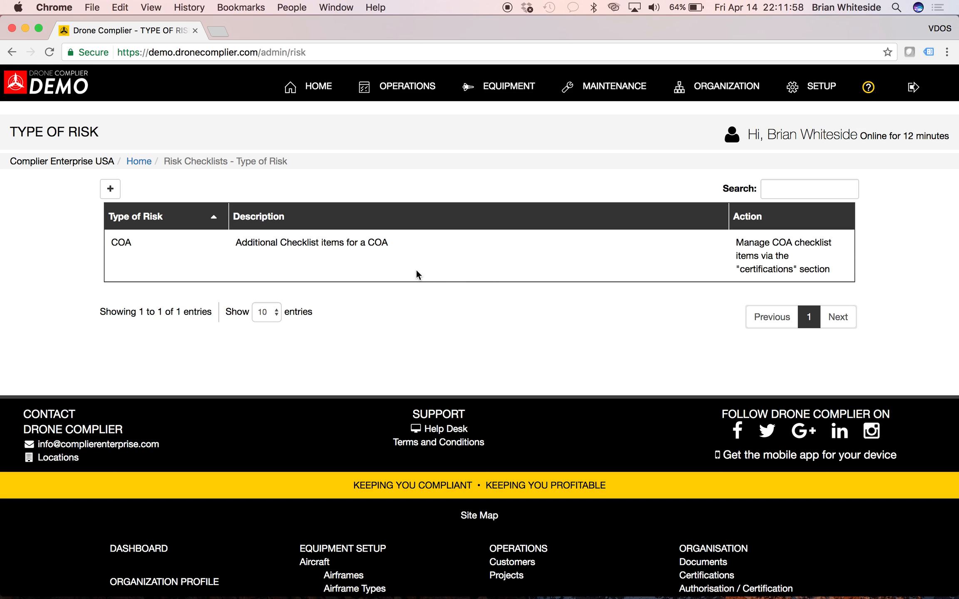
{"action": "left_click", "coordinate": [111, 189]}
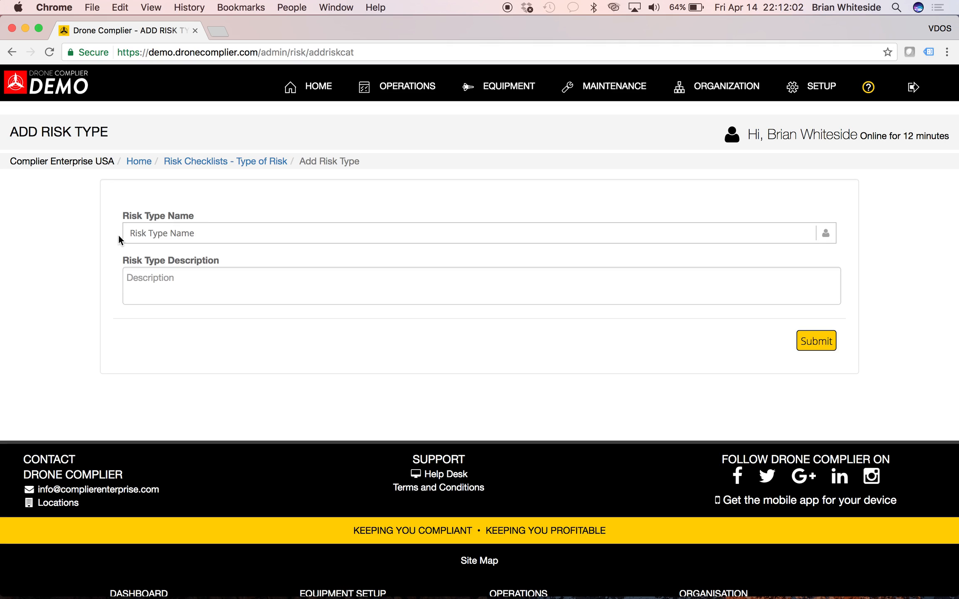
{"action": "left_click", "coordinate": [178, 236]}
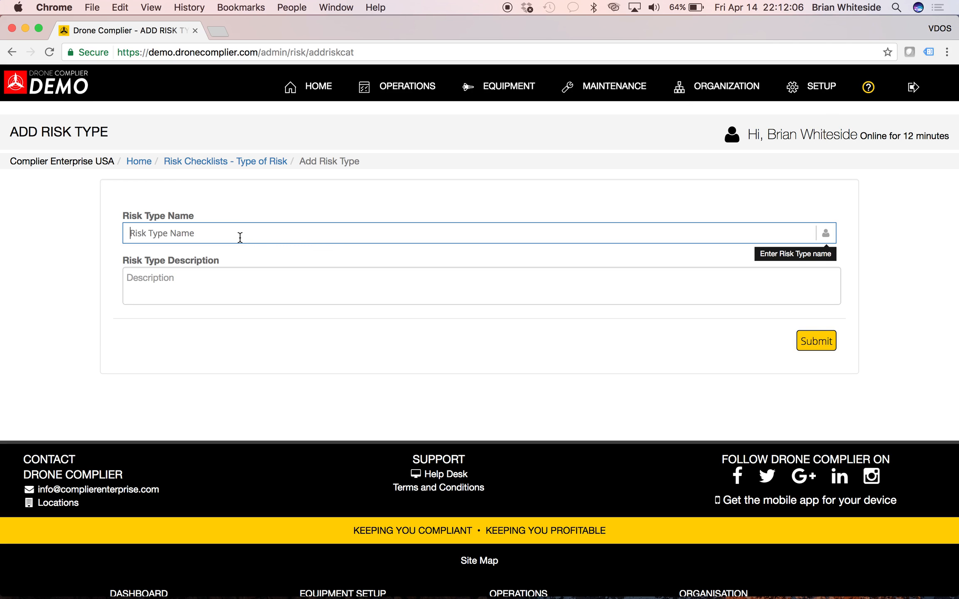
{"action": "type", "text": "New Pilot"}
{"action": "key", "text": "Tab"}
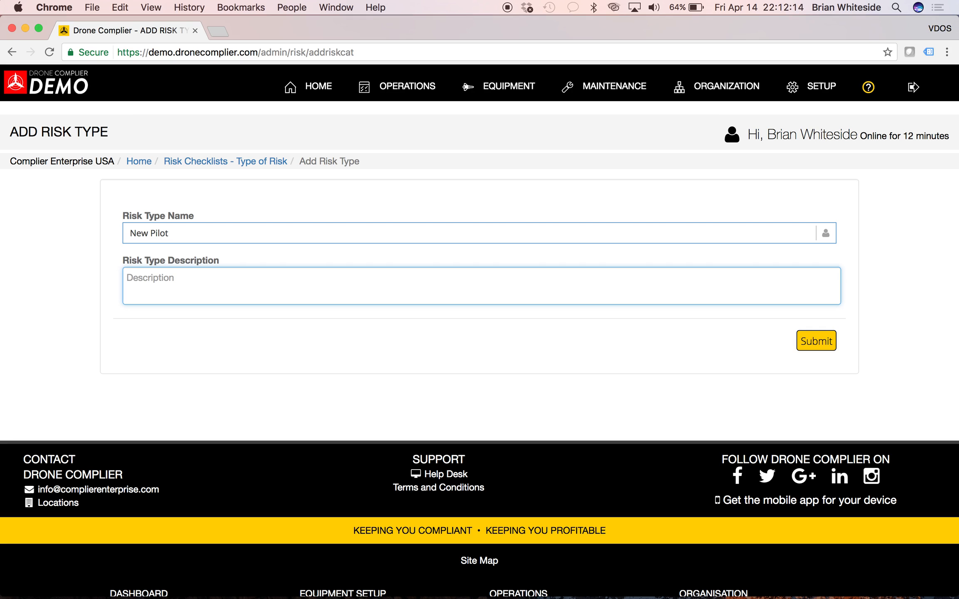
{"action": "type", "text": "Risks for pilots with less than"}
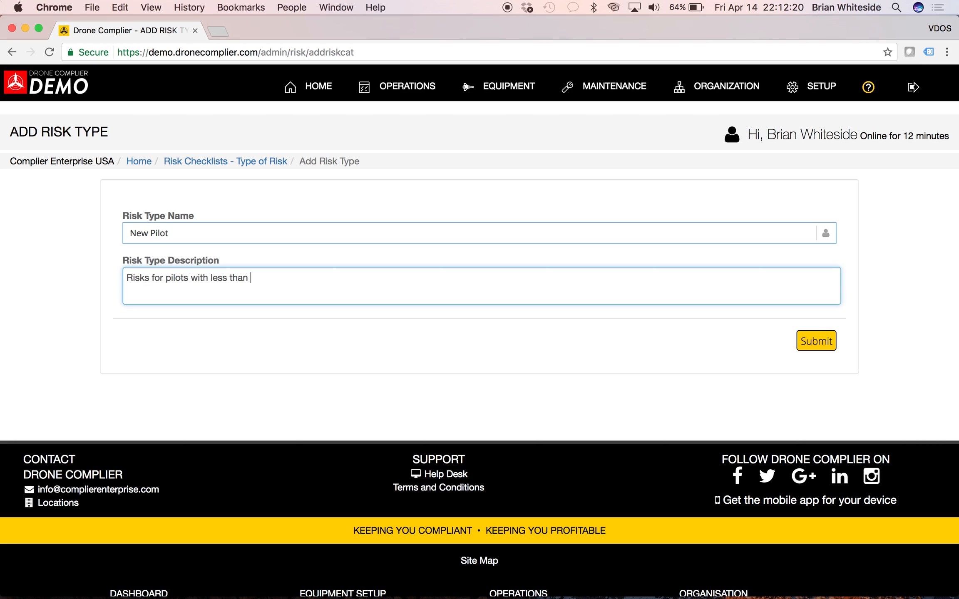
{"action": "type", "text": " 50 hours of flight time."}
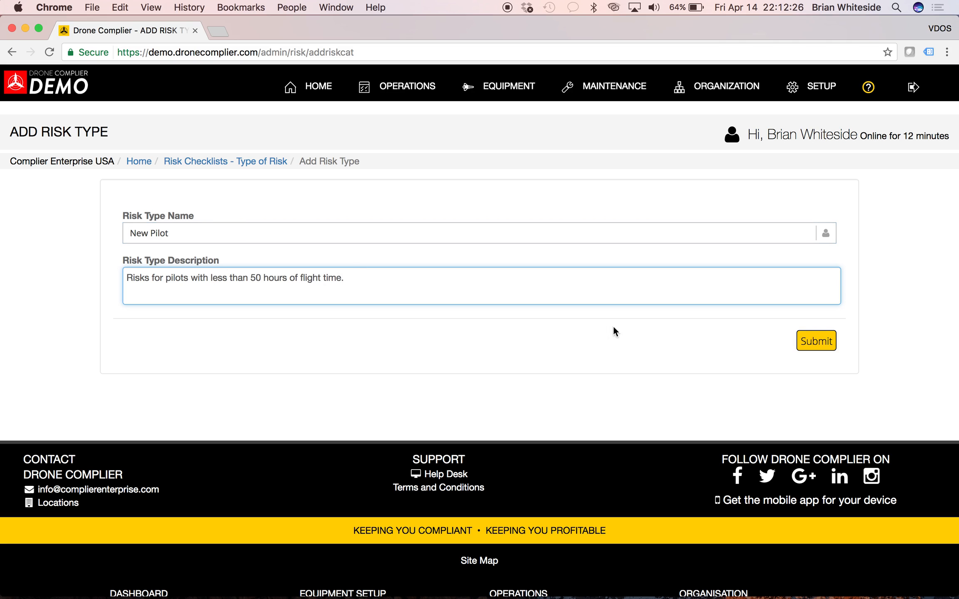
{"action": "left_click", "coordinate": [827, 345]}
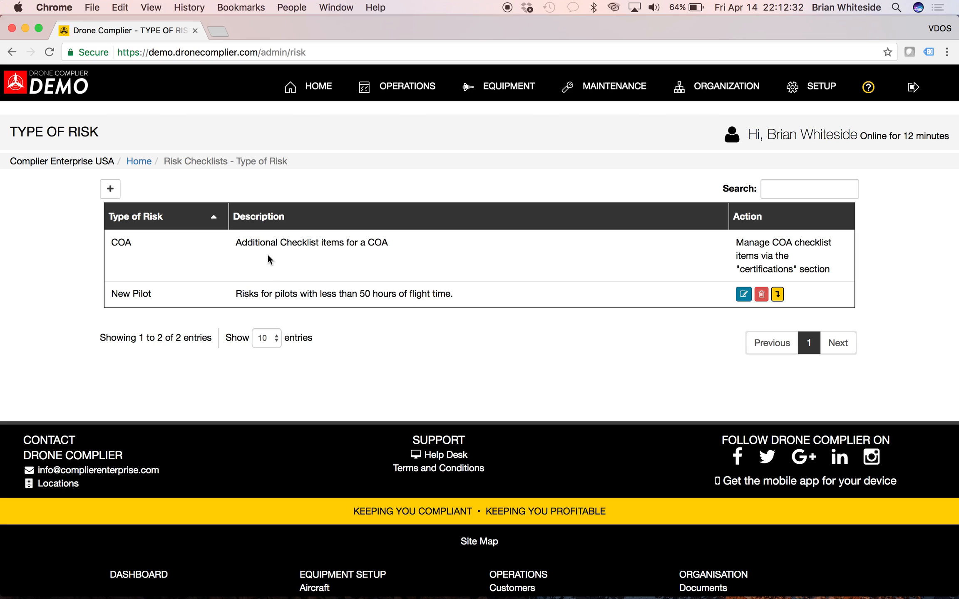
Step: Start a new associated risk under the New Pilot risk type and name it "High Risk for mishap"
{"action": "left_click", "coordinate": [778, 295]}
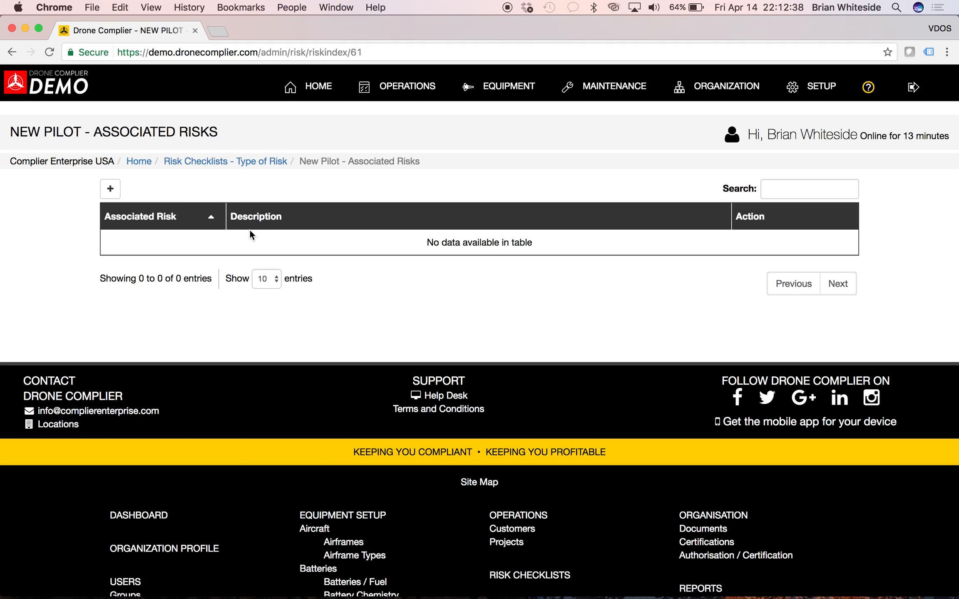
{"action": "left_click", "coordinate": [211, 162]}
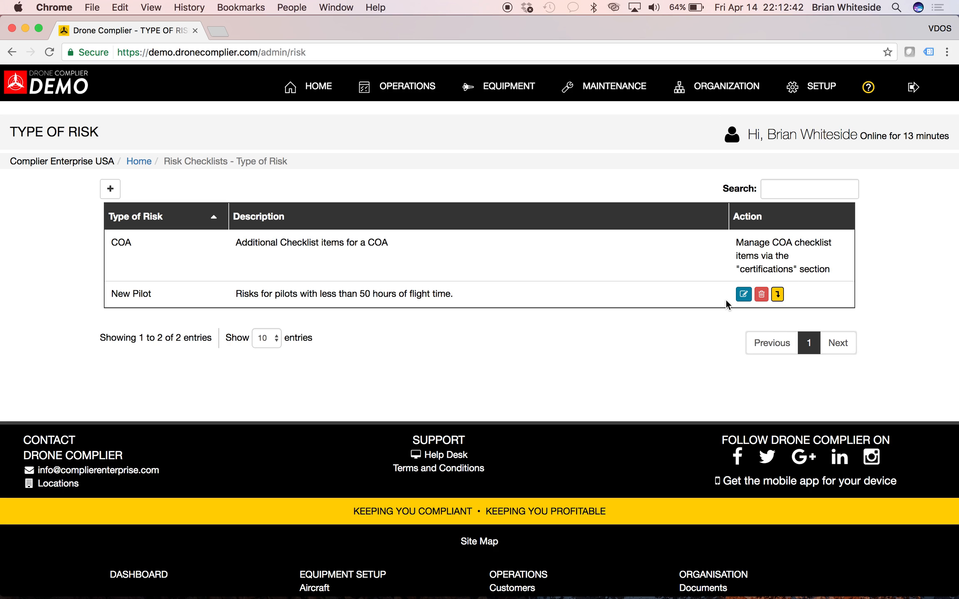
{"action": "left_click", "coordinate": [778, 294]}
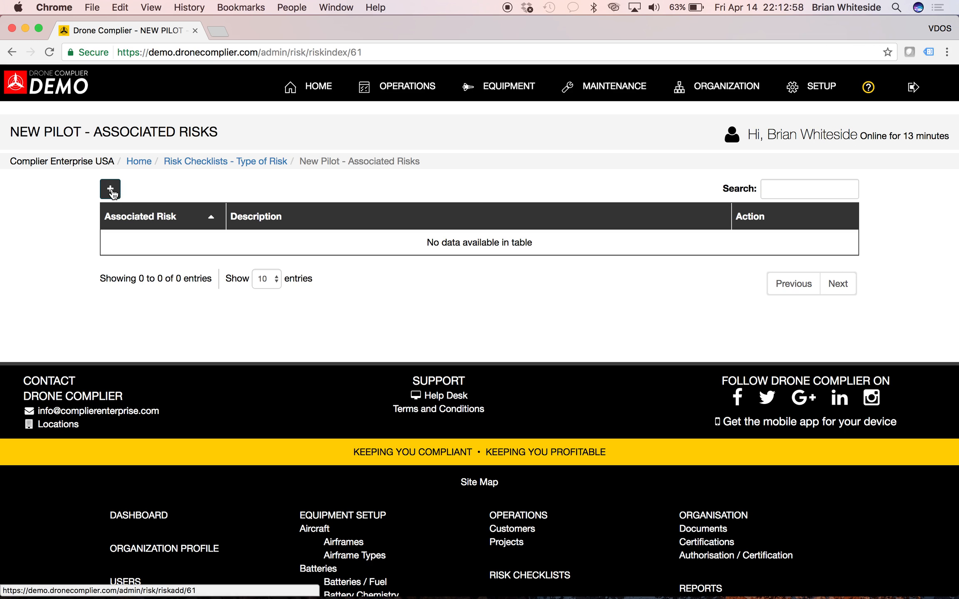
{"action": "left_click", "coordinate": [112, 192]}
{"action": "left_click", "coordinate": [123, 217]}
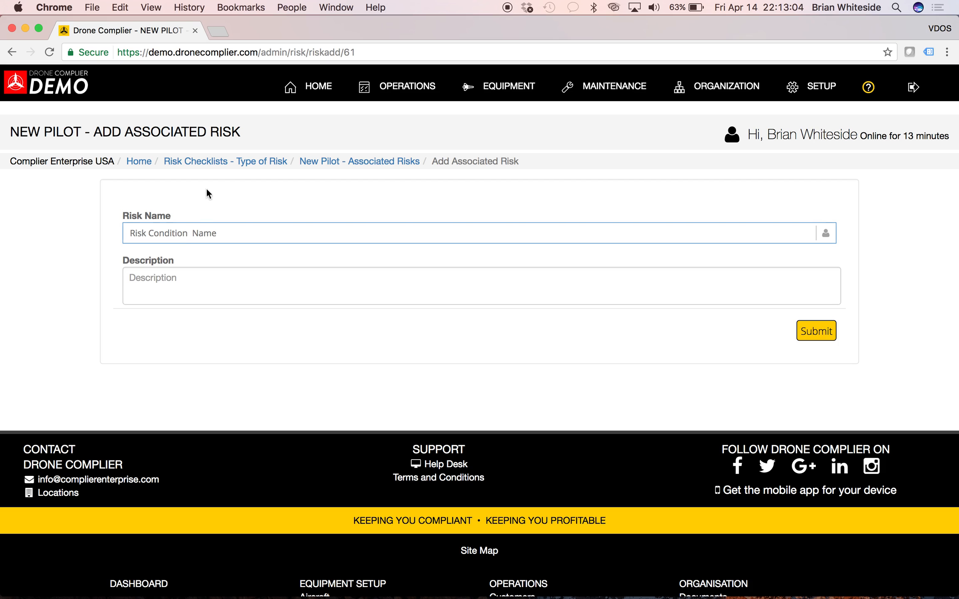
{"action": "left_click", "coordinate": [250, 233]}
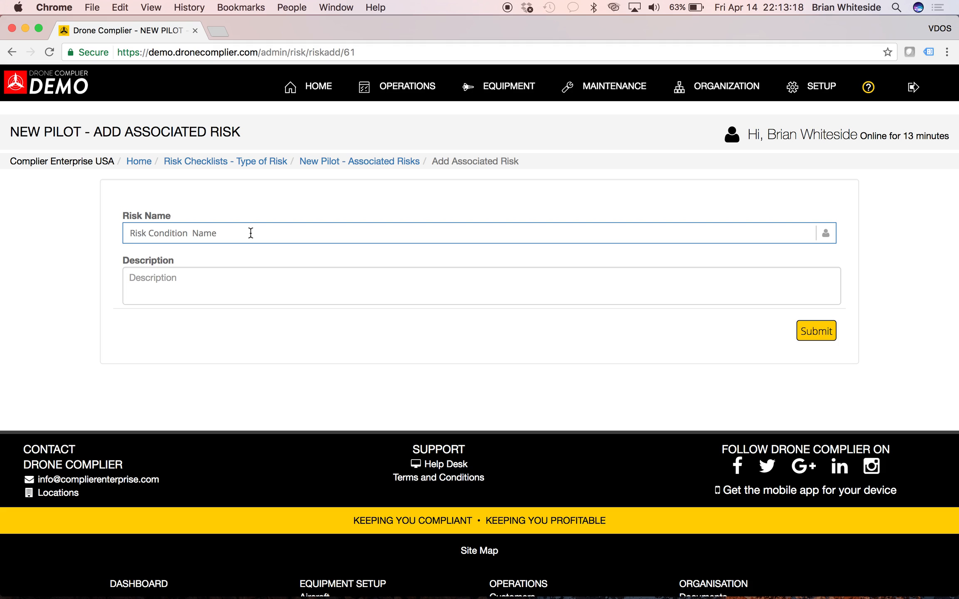
{"action": "type", "text": "Lac"}
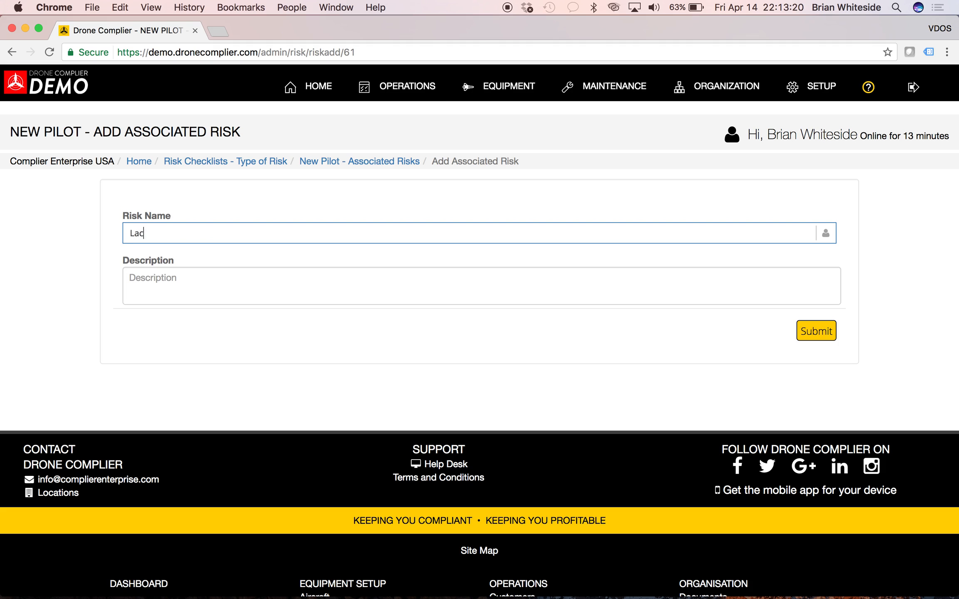
{"action": "key", "text": "BackSpace"}
{"action": "key", "text": "BackSpace"}
{"action": "key", "text": "BackSpace"}
{"action": "type", "text": "High Risks"}
{"action": "key", "text": "BackSpace"}
{"action": "key", "text": "BackSpace"}
{"action": "type", "text": "for mishap"}
Step: Describe the risk as "New pilots have limited operating history and need additional oversight." and submit it
{"action": "key", "text": "Tab"}
{"action": "type", "text": "New p"}
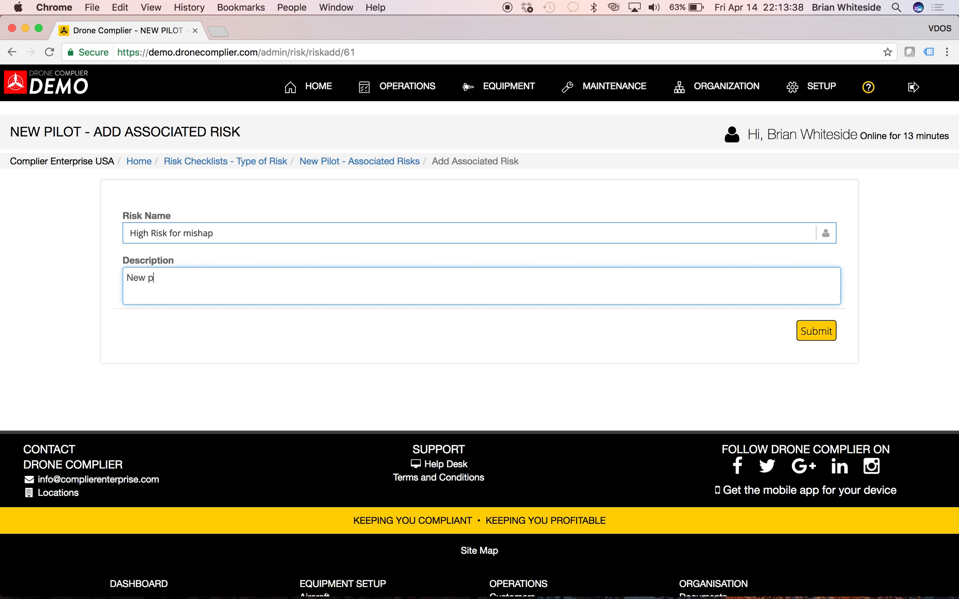
{"action": "type", "text": "ilots have limited ex"}
{"action": "key", "text": "BackSpace"}
{"action": "key", "text": "BackSpace"}
{"action": "key", "text": "BackSpace"}
{"action": "key", "text": "BackSpace"}
{"action": "type", "text": "d operating "}
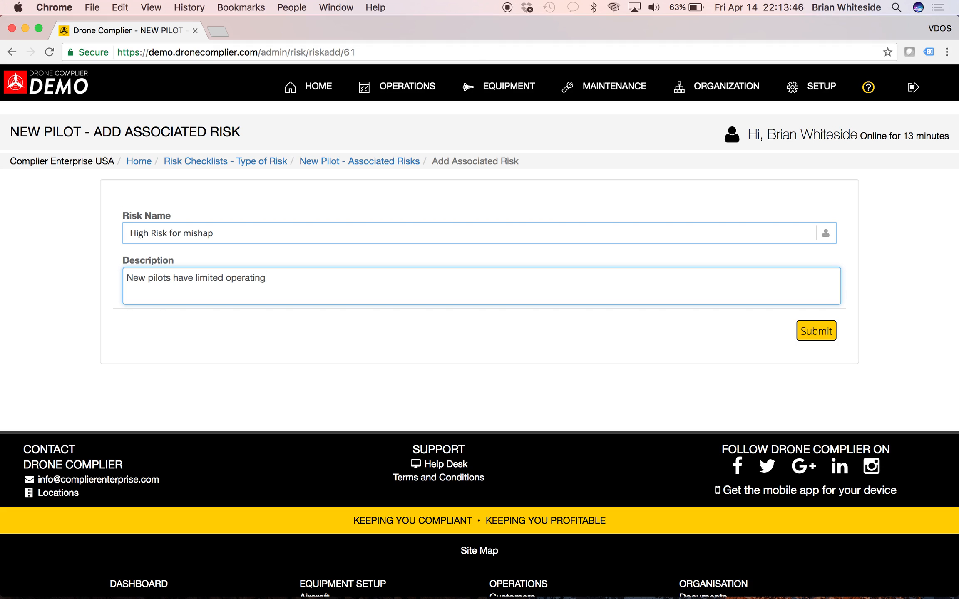
{"action": "type", "text": "history and need additional oversight."}
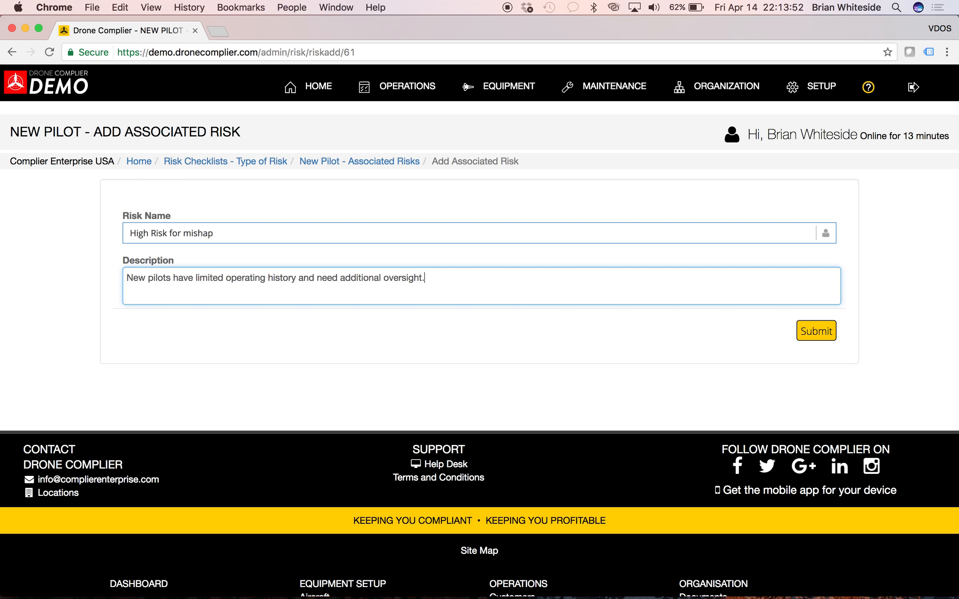
{"action": "left_click", "coordinate": [826, 338]}
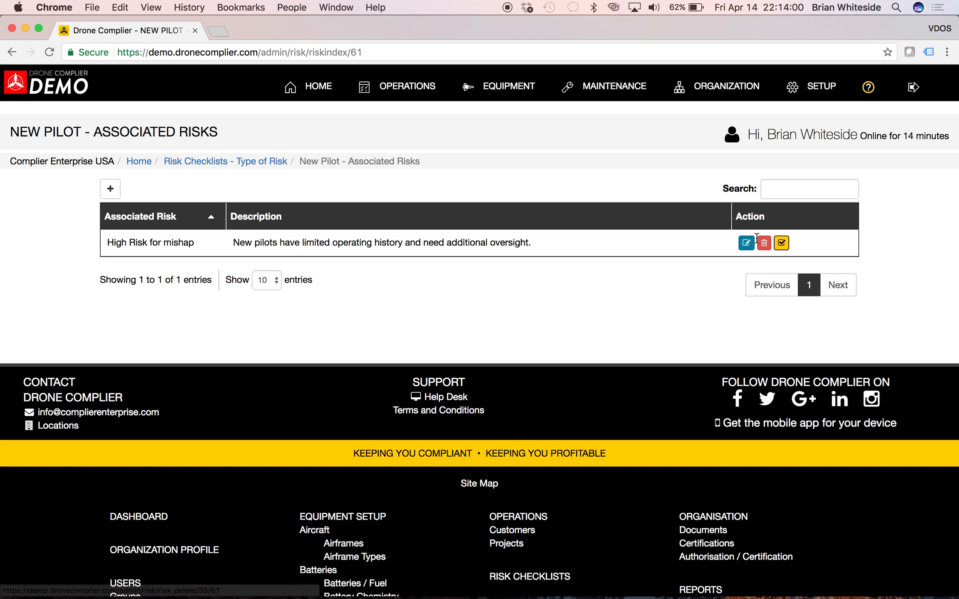
Step: Start a new checklist item for the "High Risk for mishap" risk with the item type Pre Flight
{"action": "left_click", "coordinate": [782, 244]}
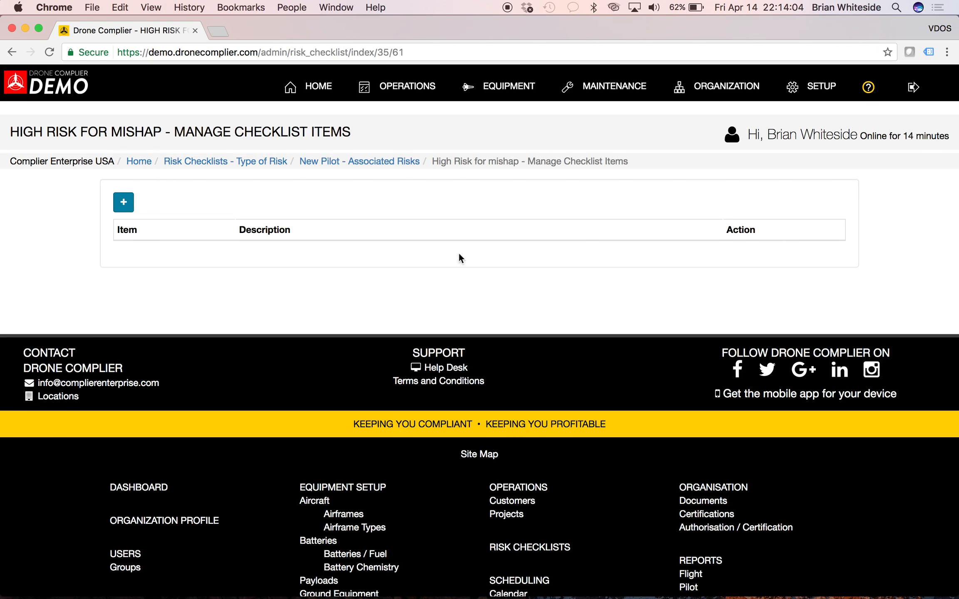
{"action": "left_click", "coordinate": [131, 203]}
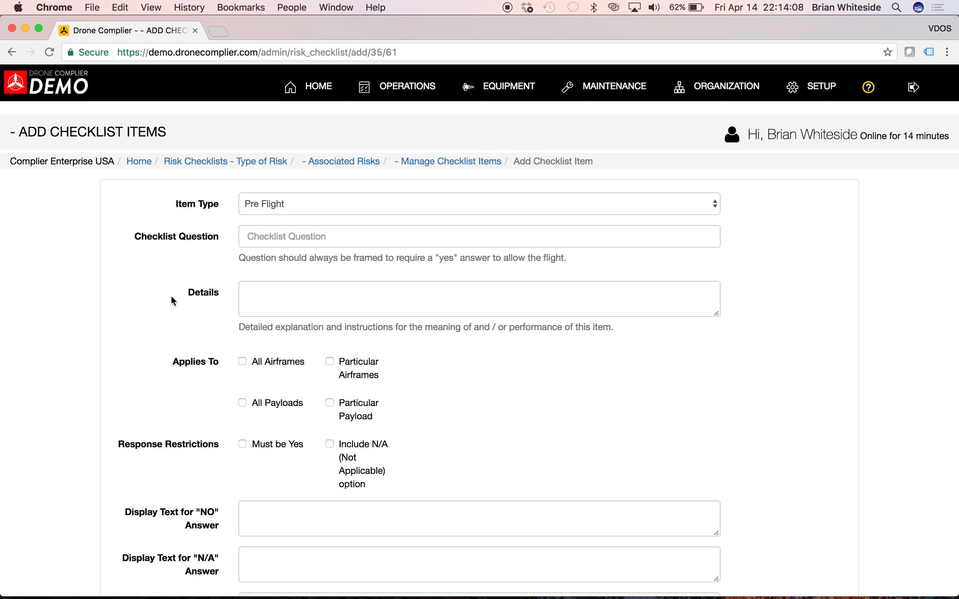
{"action": "scroll", "coordinate": [168, 339], "scroll_direction": "down", "scroll_amount": 5}
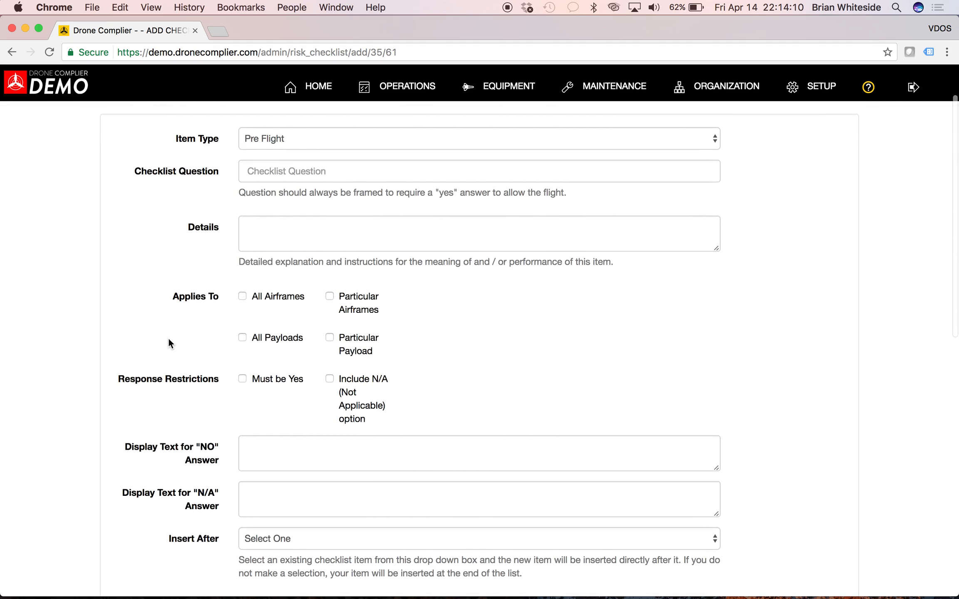
{"action": "scroll", "coordinate": [168, 339], "scroll_direction": "up", "scroll_amount": 5}
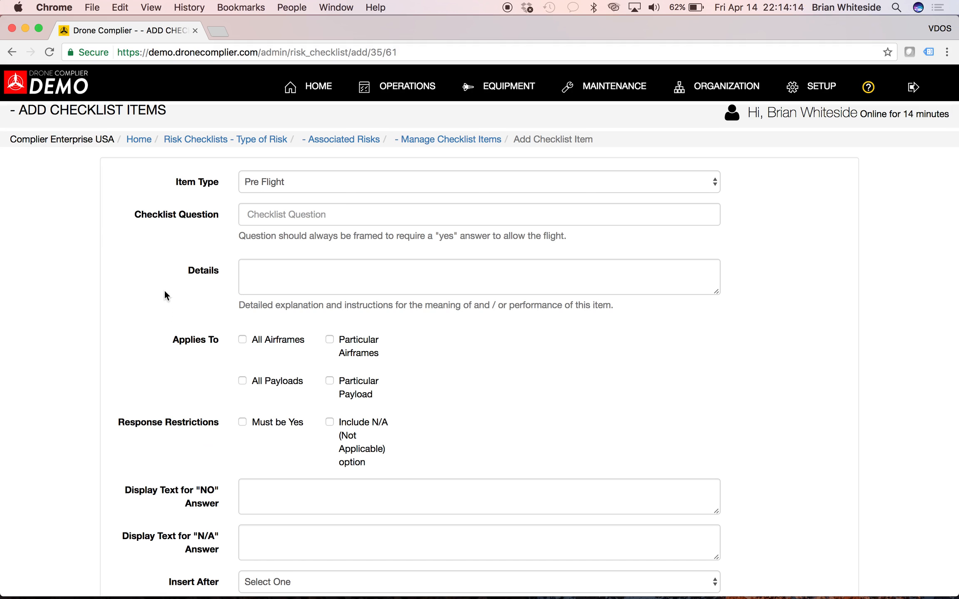
{"action": "scroll", "coordinate": [164, 291], "scroll_direction": "down", "scroll_amount": 2}
{"action": "scroll", "coordinate": [174, 247], "scroll_direction": "up", "scroll_amount": 2}
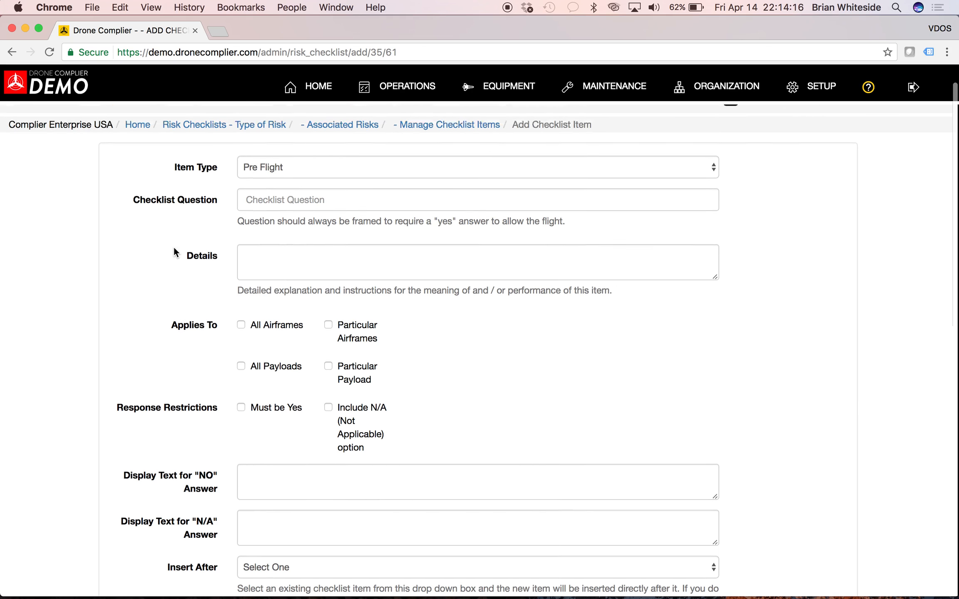
{"action": "left_click", "coordinate": [294, 200]}
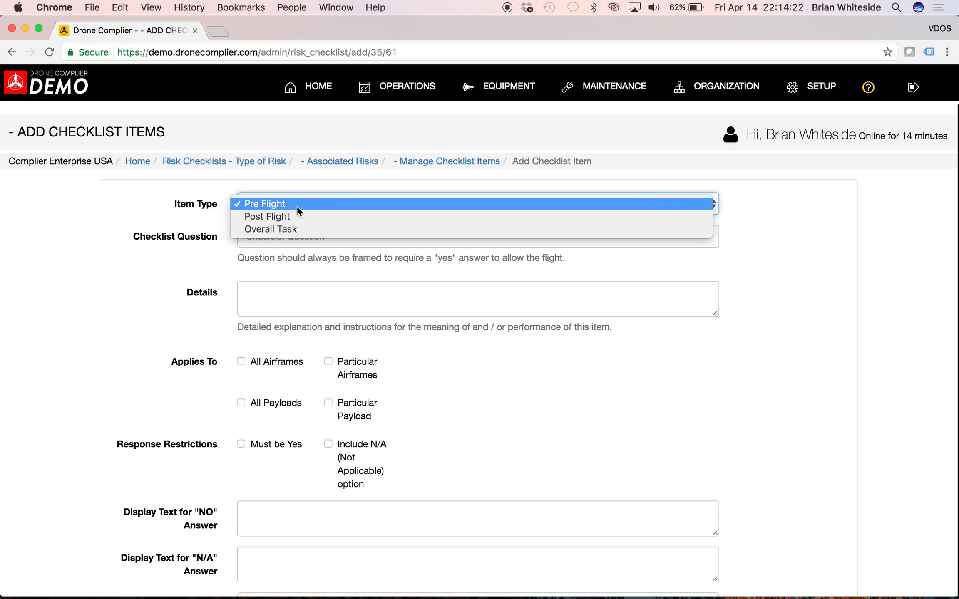
{"action": "left_click", "coordinate": [264, 207]}
Step: Enter "Verify Current for mission type" as the checklist question
{"action": "left_click", "coordinate": [268, 242]}
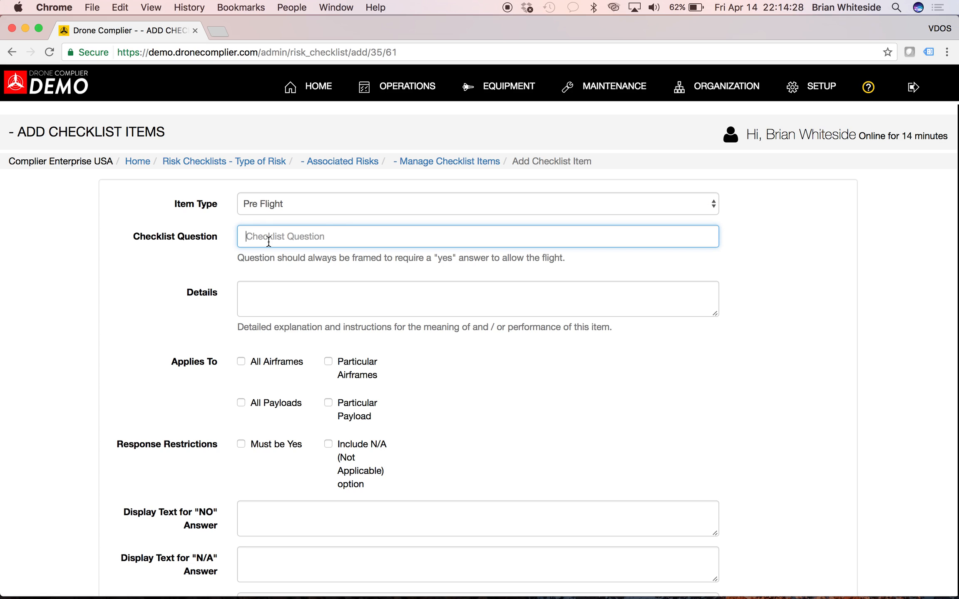
{"action": "type", "text": "Did"}
{"action": "key", "text": "BackSpace"}
{"action": "key", "text": "BackSpace"}
{"action": "key", "text": "BackSpace"}
{"action": "key", "text": "BackSpace"}
{"action": "type", "text": "VEri"}
{"action": "key", "text": "BackSpace"}
{"action": "key", "text": "BackSpace"}
{"action": "key", "text": "BackSpace"}
{"action": "type", "text": "erify Current fo rr mission type"}
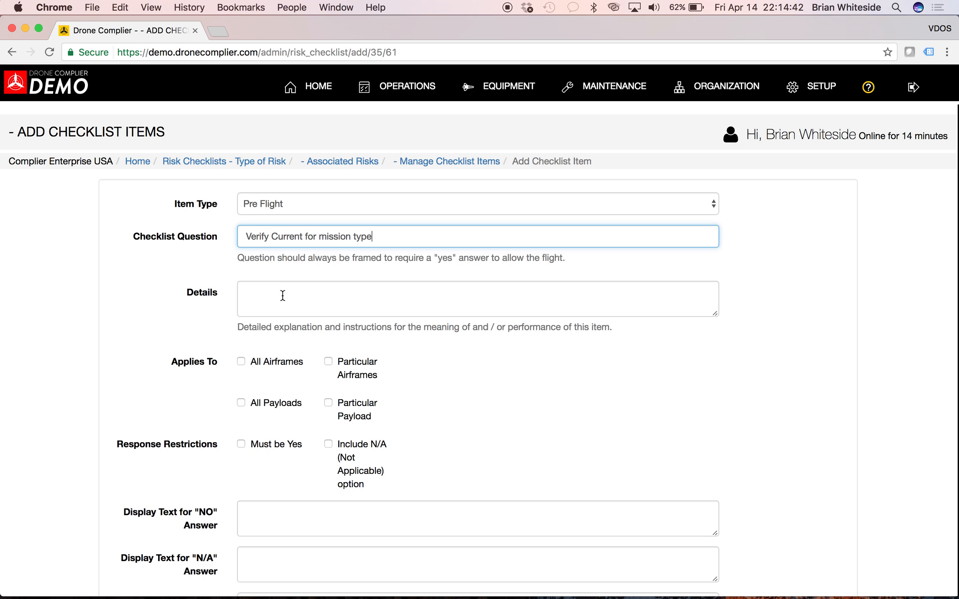
Step: Fill in the item's details with "Verify qualifications and operating history is in compliance with SOP.", correcting the spelling
{"action": "left_click", "coordinate": [282, 291]}
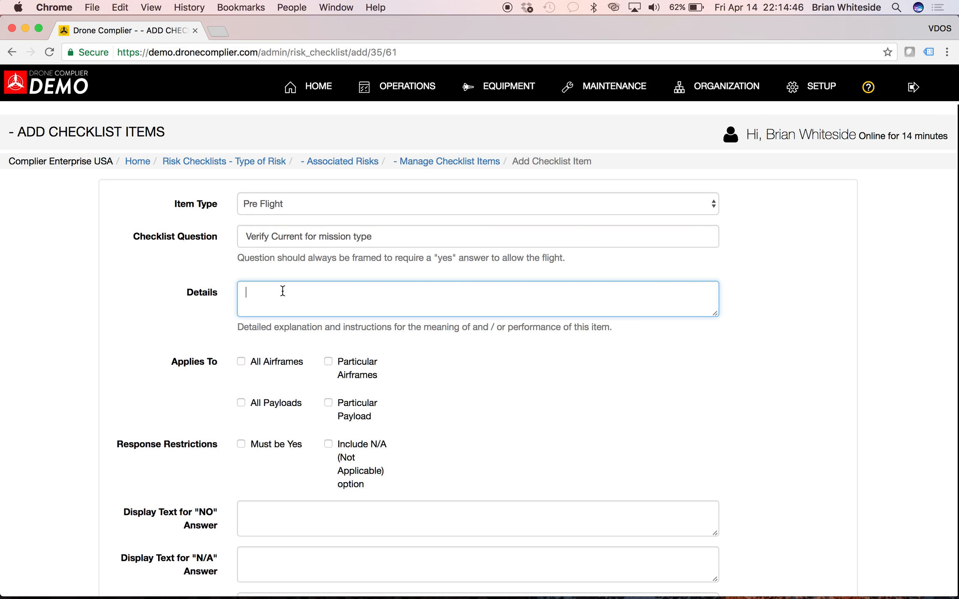
{"action": "type", "text": "Verify qulaifiaci"}
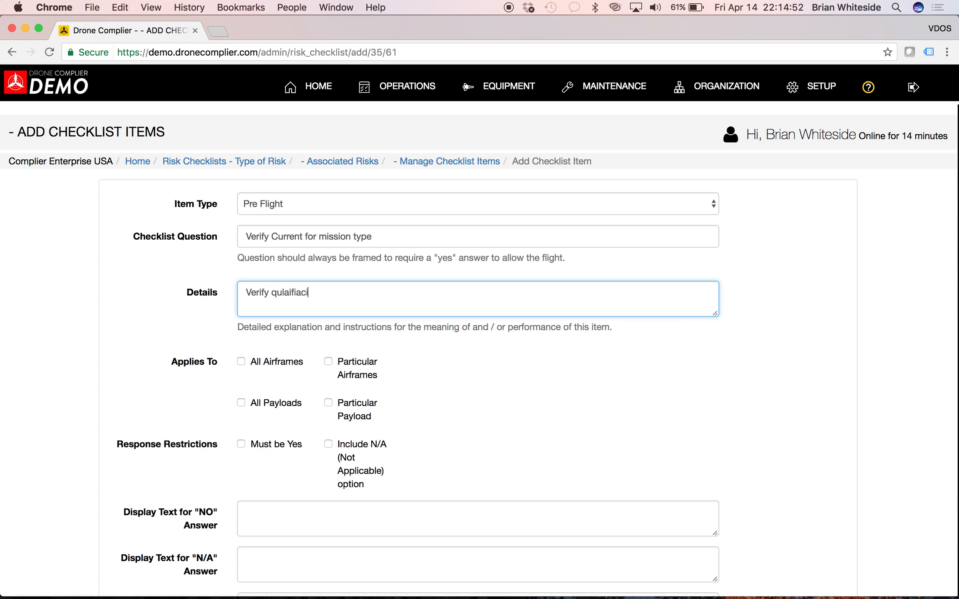
{"action": "key", "text": "BackSpace"}
{"action": "key", "text": "BackSpace"}
{"action": "key", "text": "BackSpace"}
{"action": "type", "text": "cations and operating "}
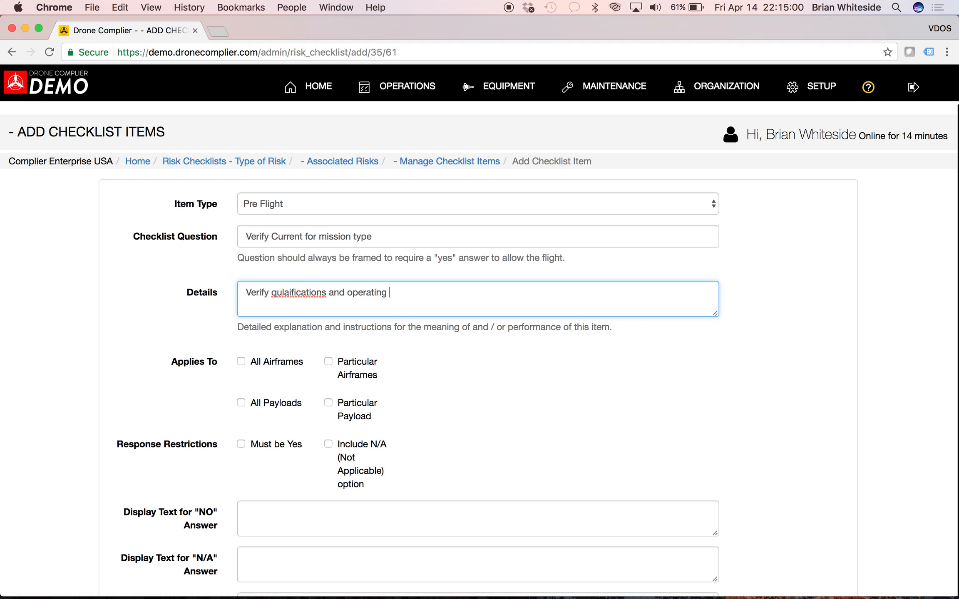
{"action": "type", "text": "history is in compliance "}
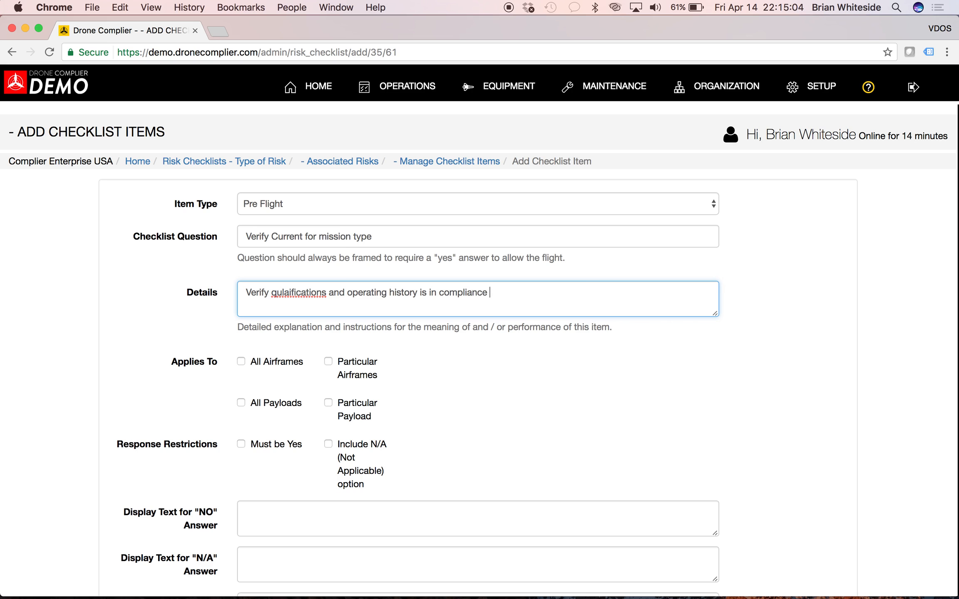
{"action": "type", "text": "with SOP."}
{"action": "right_click", "coordinate": [287, 294]}
{"action": "left_click", "coordinate": [320, 304]}
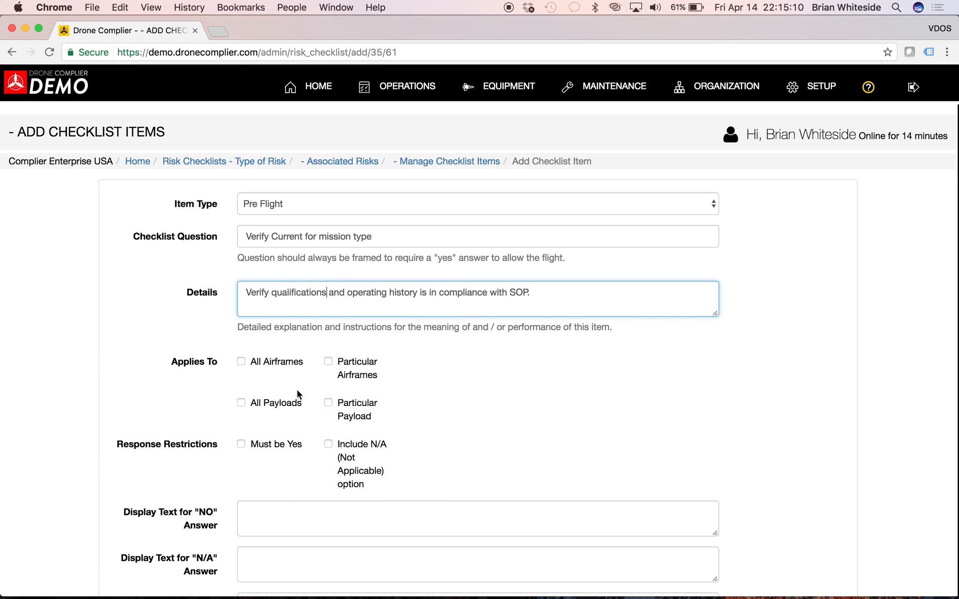
Step: Apply the checklist item to all airframes and require the response to be yes
{"action": "scroll", "coordinate": [296, 390], "scroll_direction": "down", "scroll_amount": 3}
{"action": "left_click", "coordinate": [241, 254]}
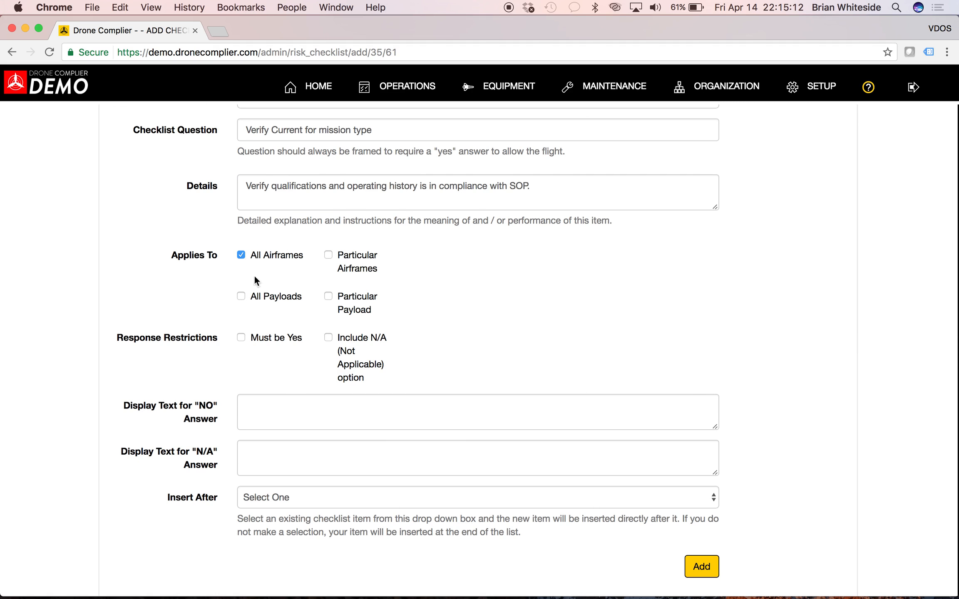
{"action": "left_click", "coordinate": [241, 338]}
{"action": "scroll", "coordinate": [267, 387], "scroll_direction": "down", "scroll_amount": 3}
Step: Set the display text for a "NO" answer to "Contact Chief Pilot for approval." and add the checklist item
{"action": "left_click", "coordinate": [282, 318]}
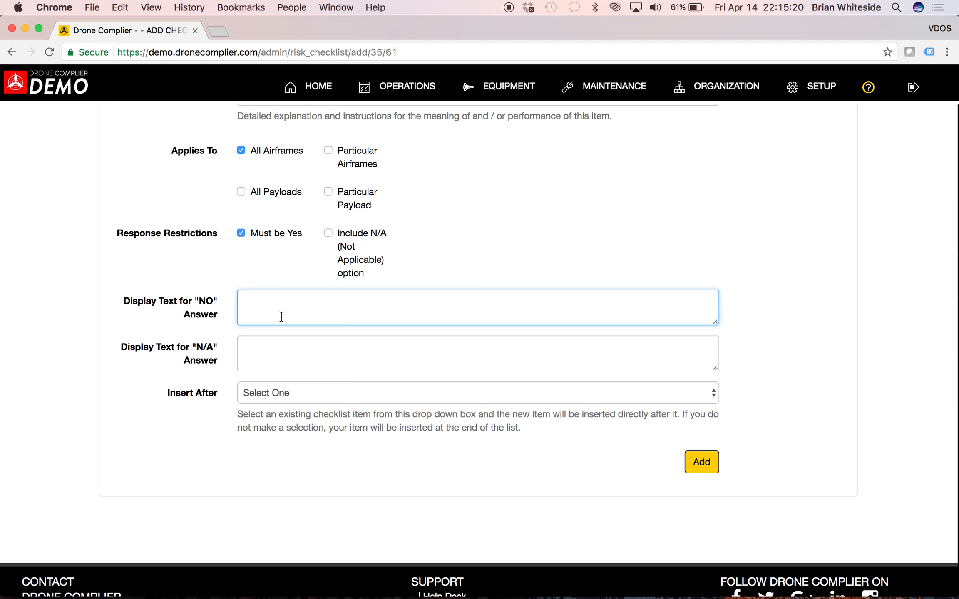
{"action": "type", "text": "Contact Chief PIlot f"}
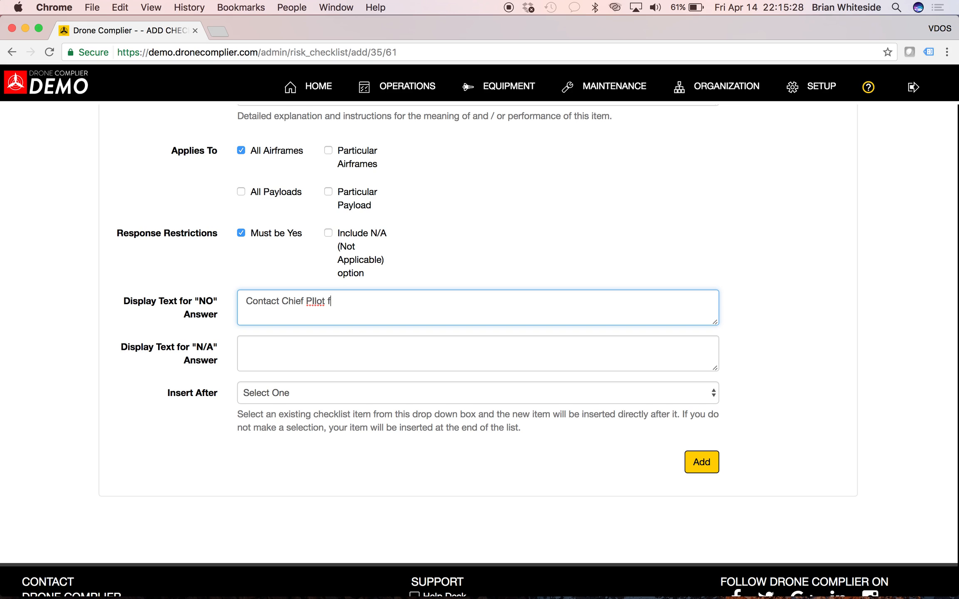
{"action": "type", "text": "or approval"}
{"action": "right_click", "coordinate": [317, 302]}
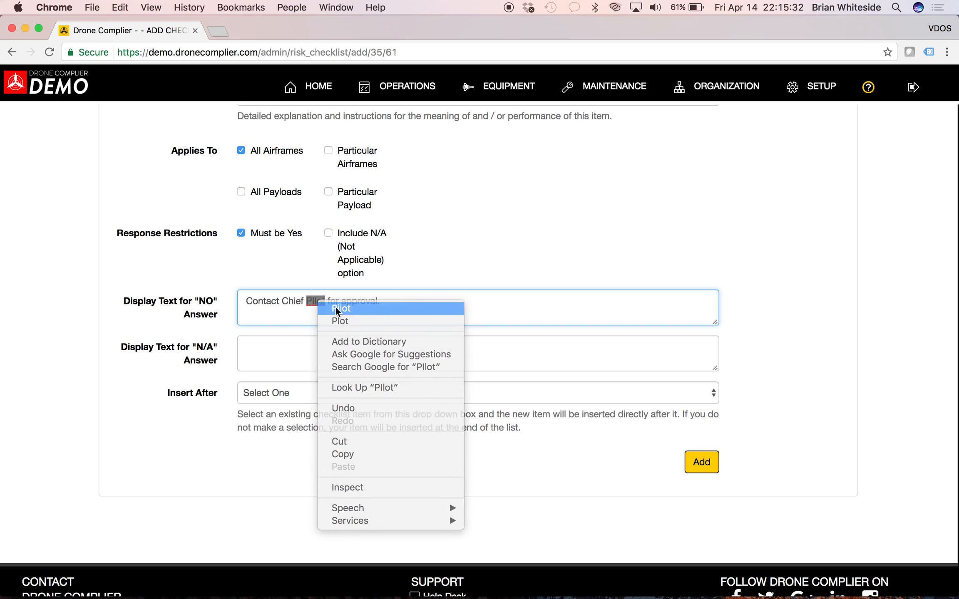
{"action": "left_click", "coordinate": [336, 308]}
{"action": "left_click", "coordinate": [294, 393]}
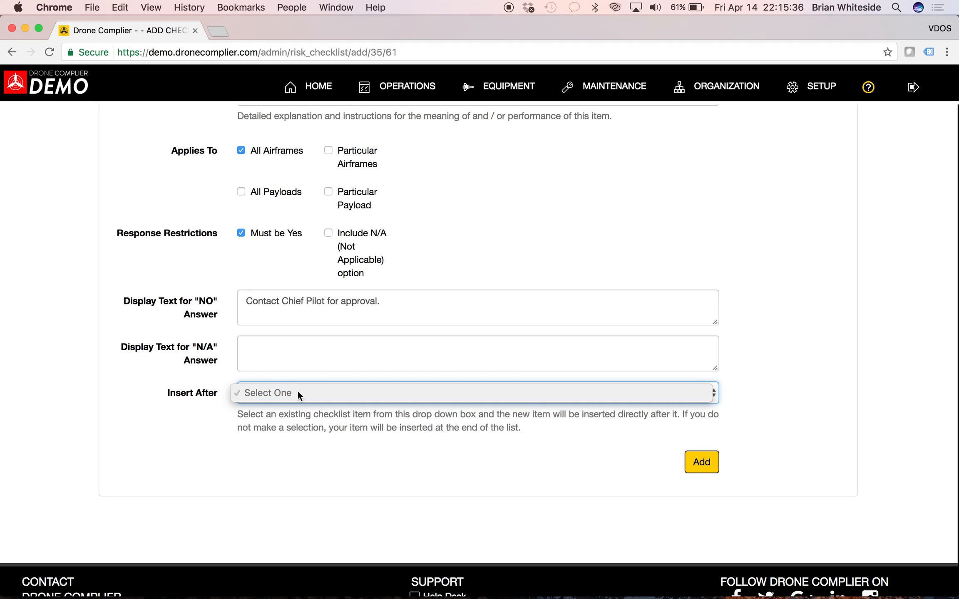
{"action": "left_click", "coordinate": [322, 425]}
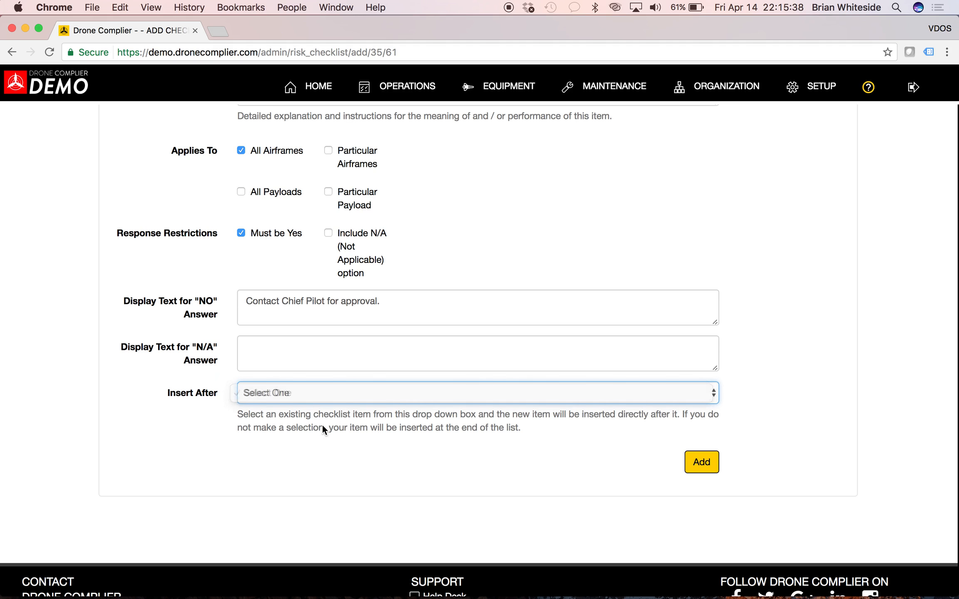
{"action": "left_click", "coordinate": [700, 467]}
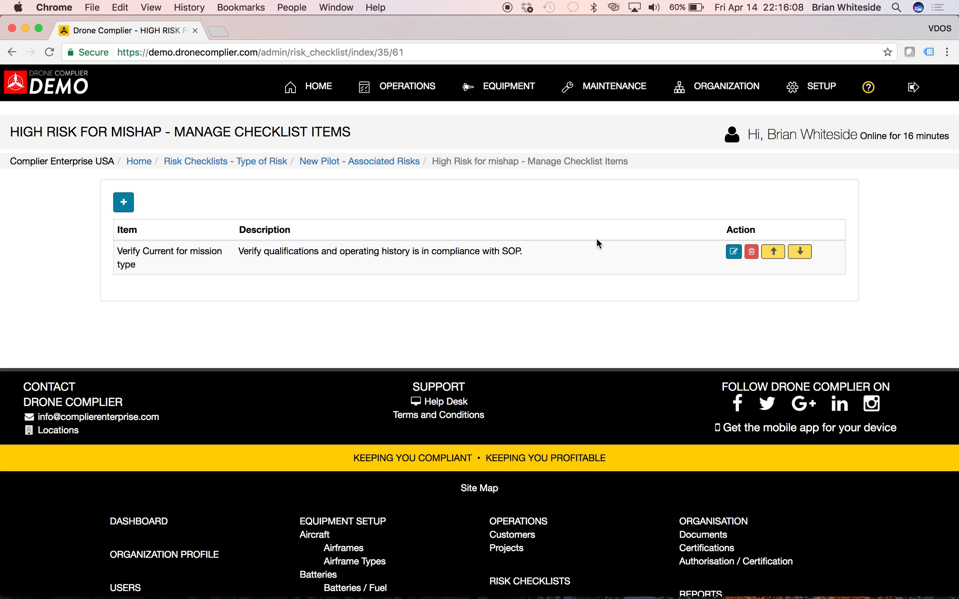
Step: Review the form for adding a tax code under Setup's Tax Codes and return to the Setup dashboard
{"action": "left_click", "coordinate": [816, 86]}
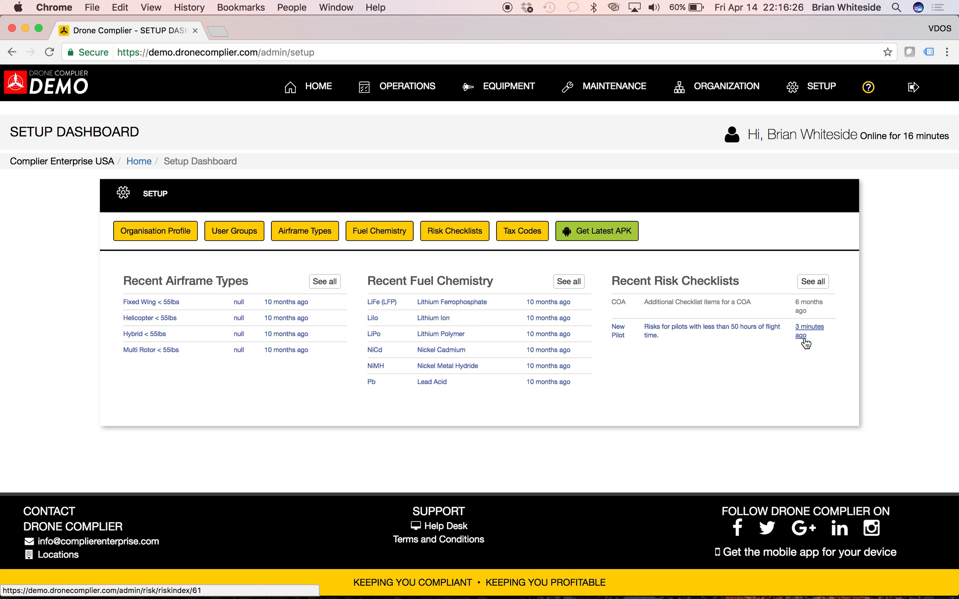
{"action": "left_click", "coordinate": [508, 231]}
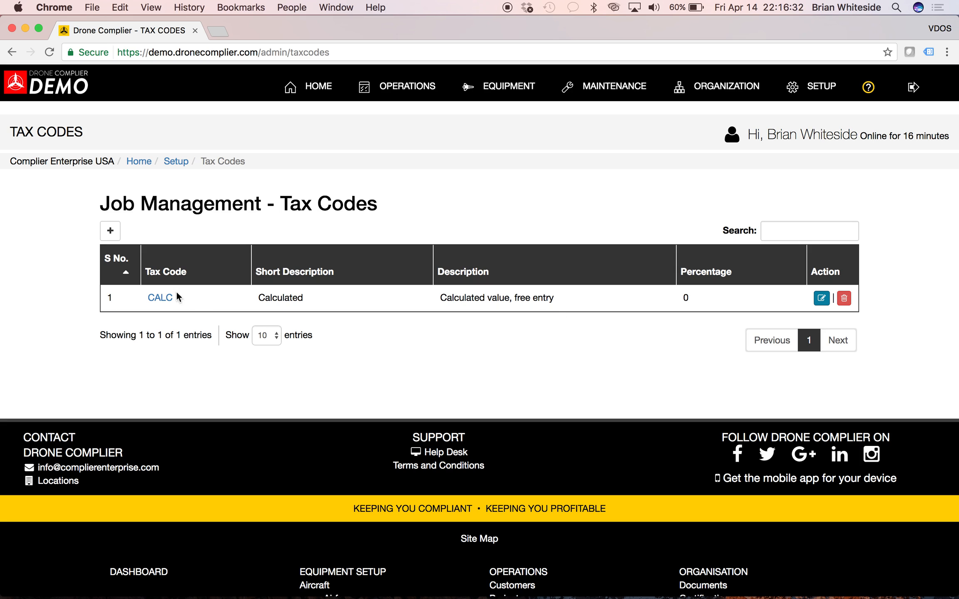
{"action": "left_click", "coordinate": [112, 233]}
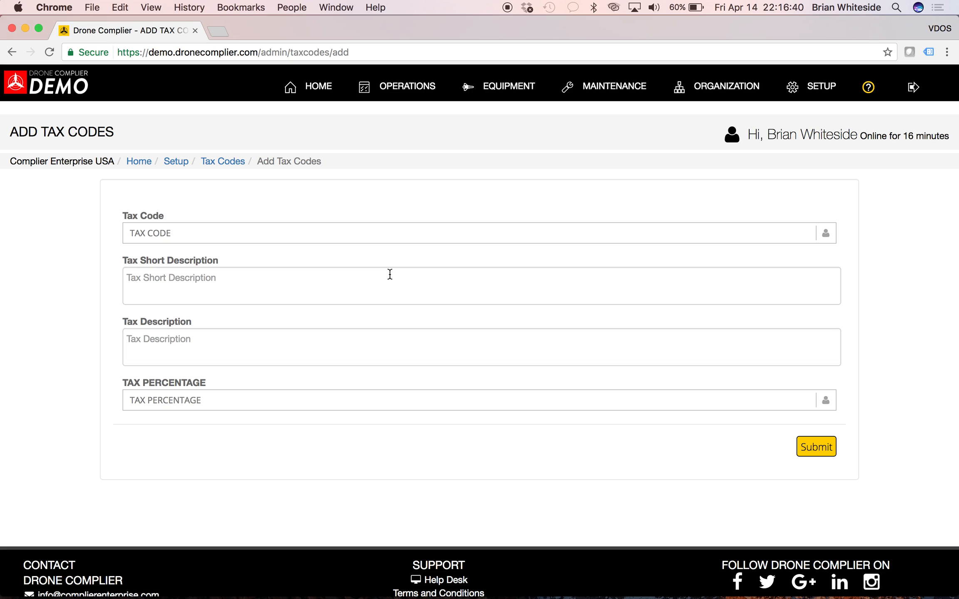
{"action": "left_click", "coordinate": [375, 397]}
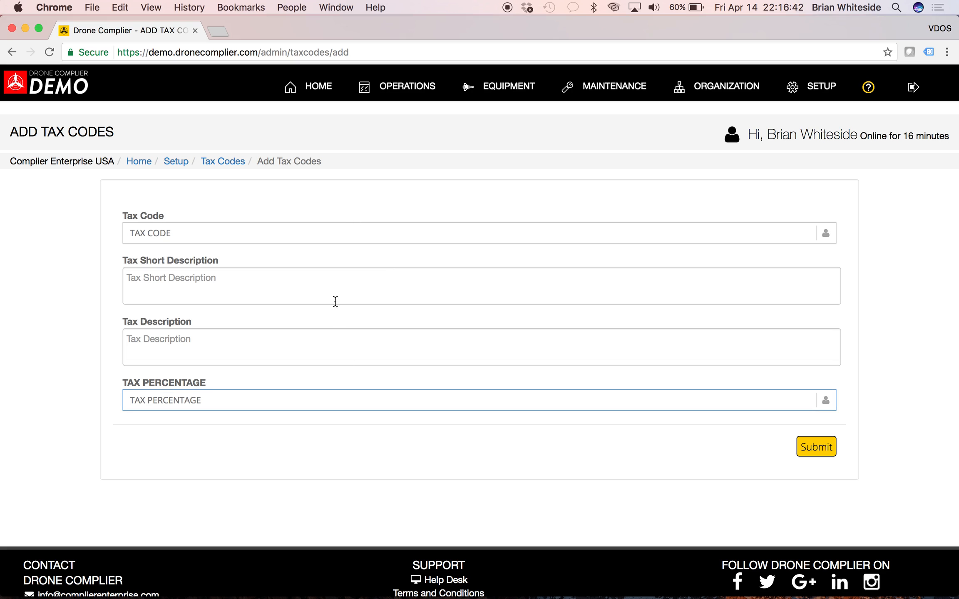
{"action": "left_click", "coordinate": [186, 163]}
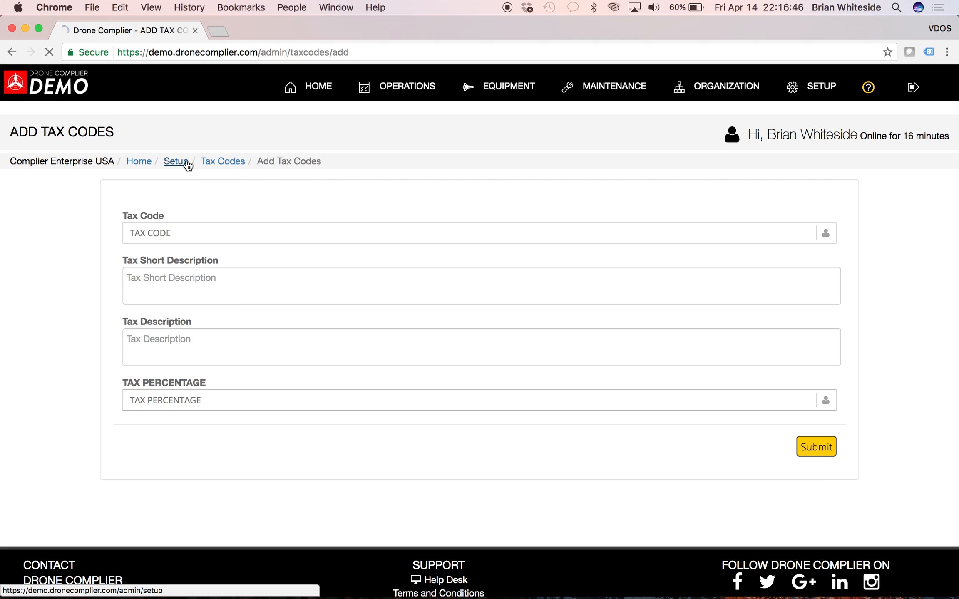